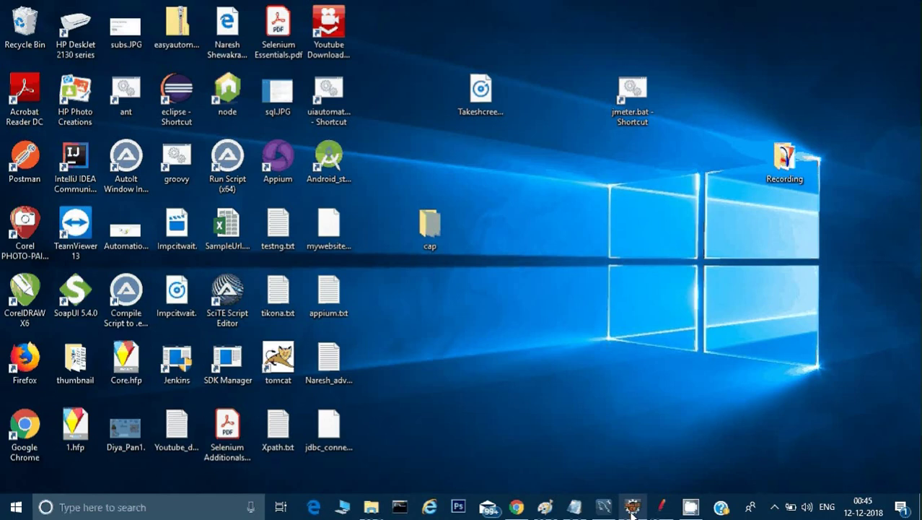
# Bring Apache JMeter 5.0 to the front, showing its empty default Test Plan
pyautogui.click(654, 509)
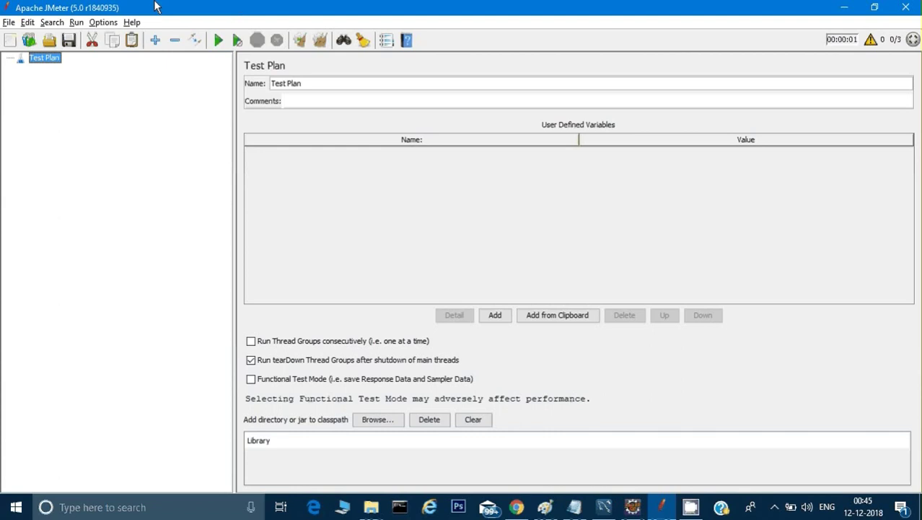
# In a new Chrome tab, search Google for 'mysql database' and open the MySQL Downloads result
pyautogui.click(518, 508)
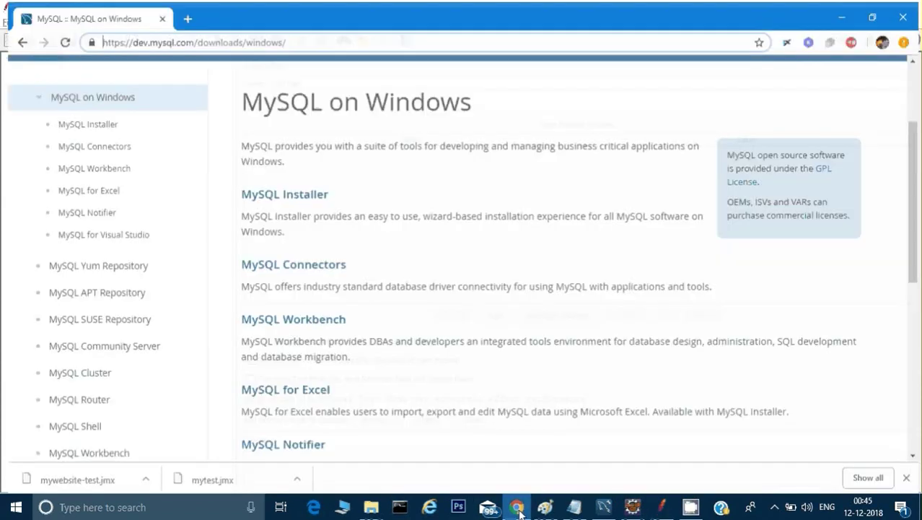
pyautogui.click(182, 12)
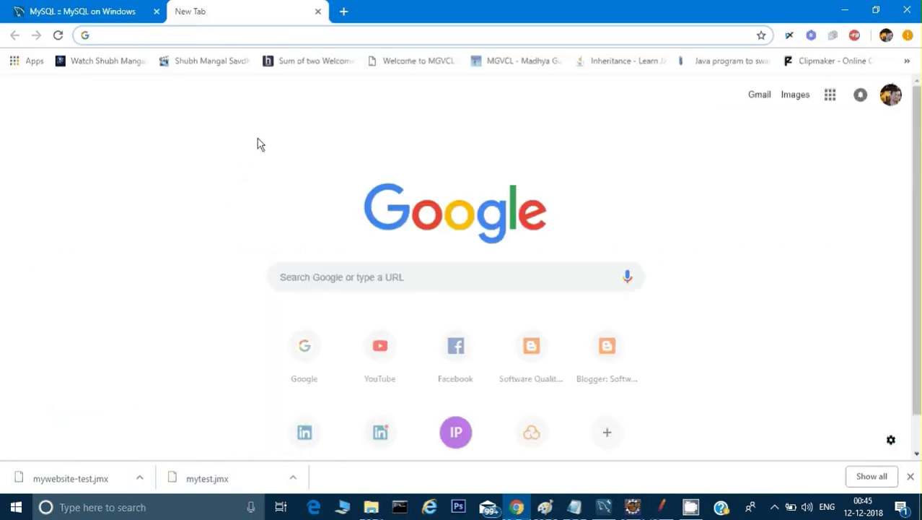
pyautogui.click(321, 271)
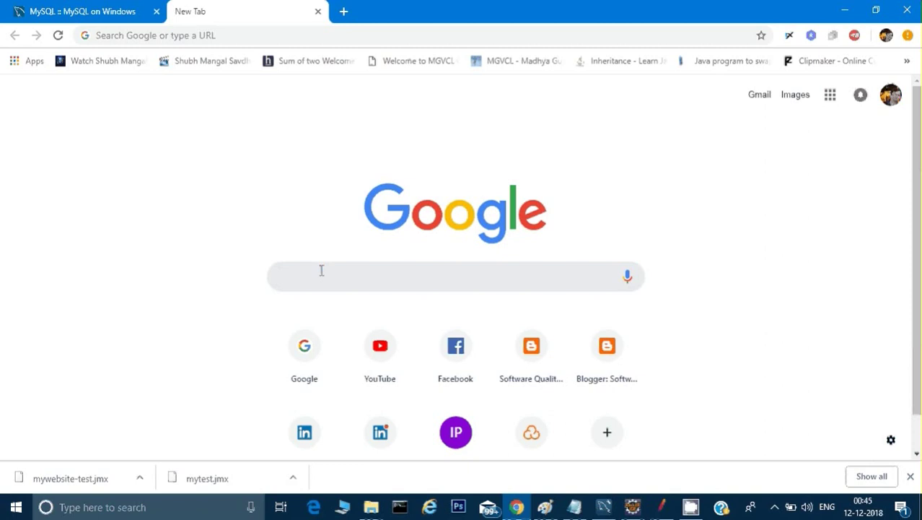
pyautogui.write('mysql data')
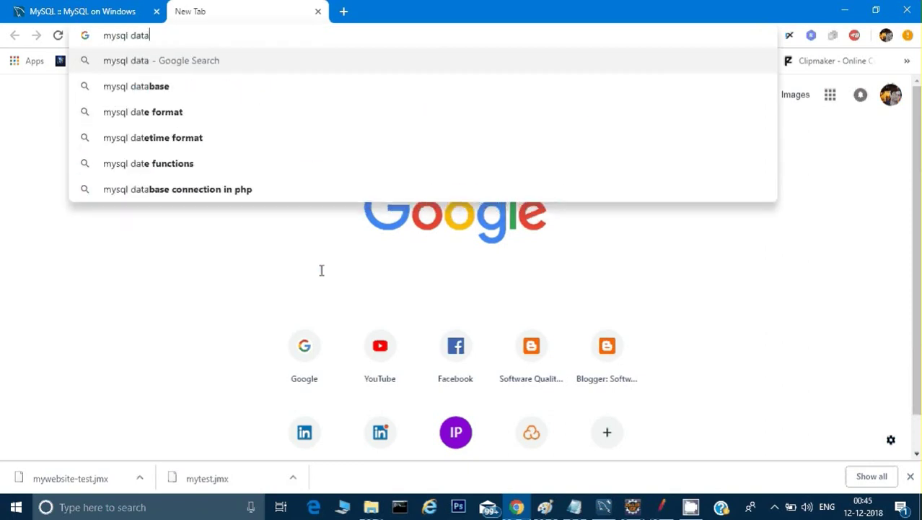
pyautogui.write('base')
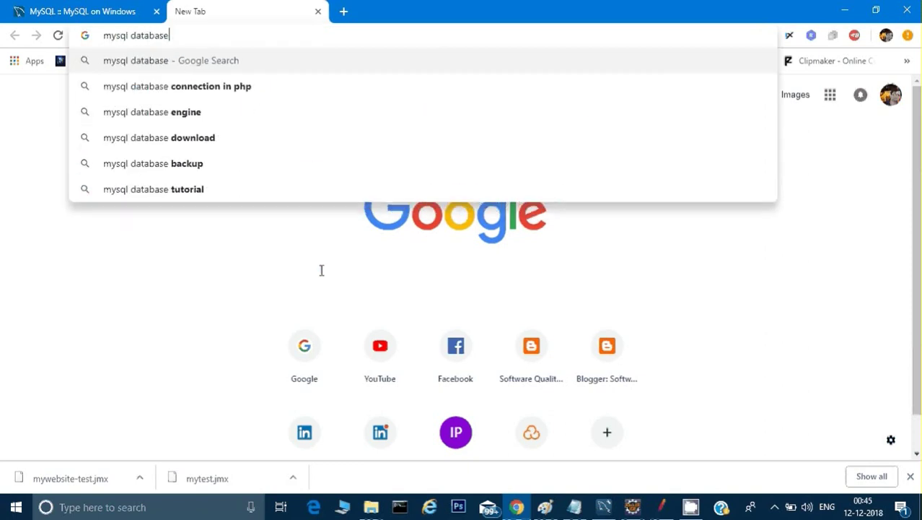
pyautogui.press('Return')
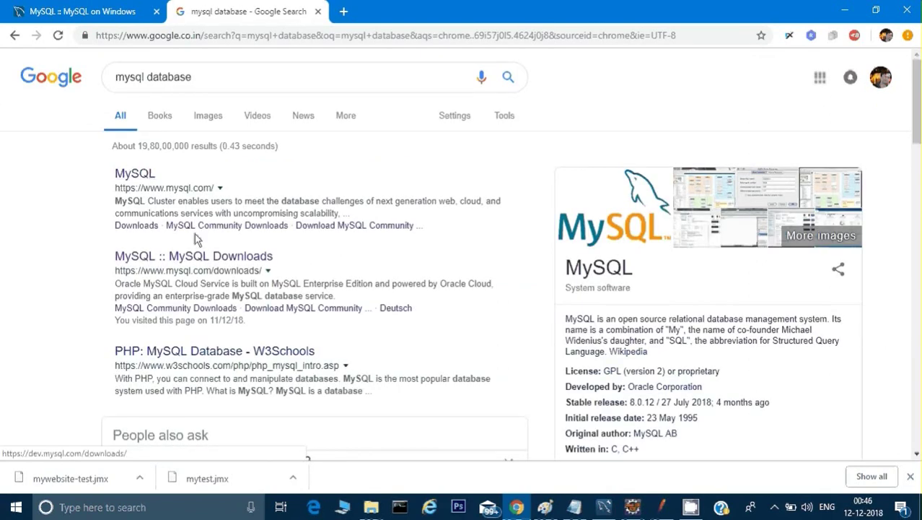
pyautogui.click(229, 256)
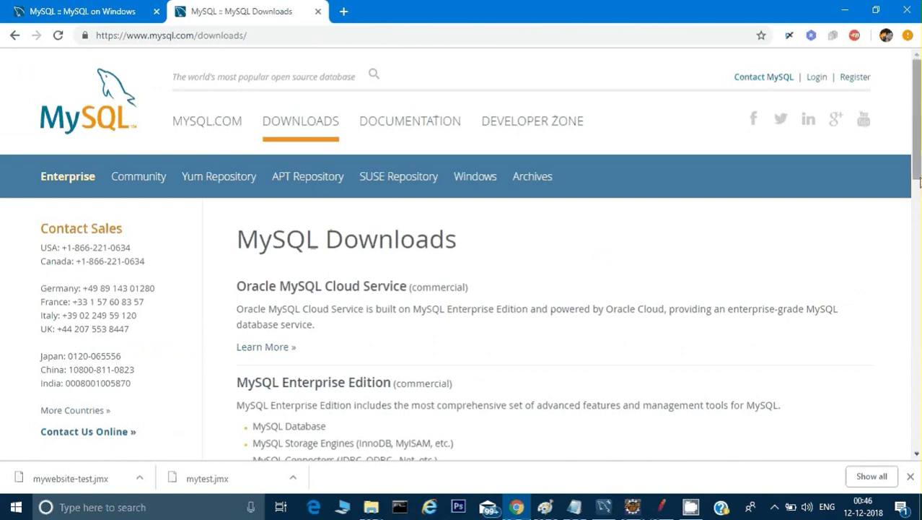
# Reach the MySQL on Windows page via Community (GPL) Downloads, then bring up the Notepad connection notes
pyautogui.moveTo(917, 171); pyautogui.dragTo(917, 386)
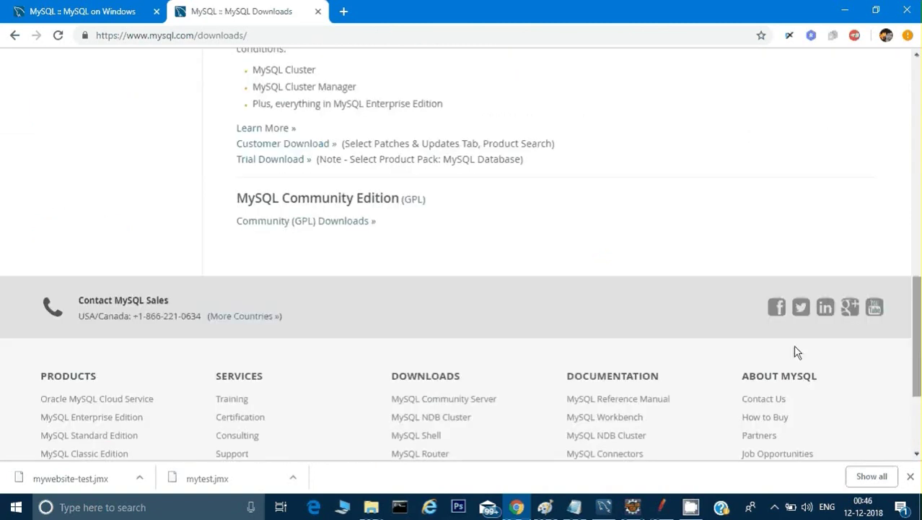
pyautogui.click(279, 224)
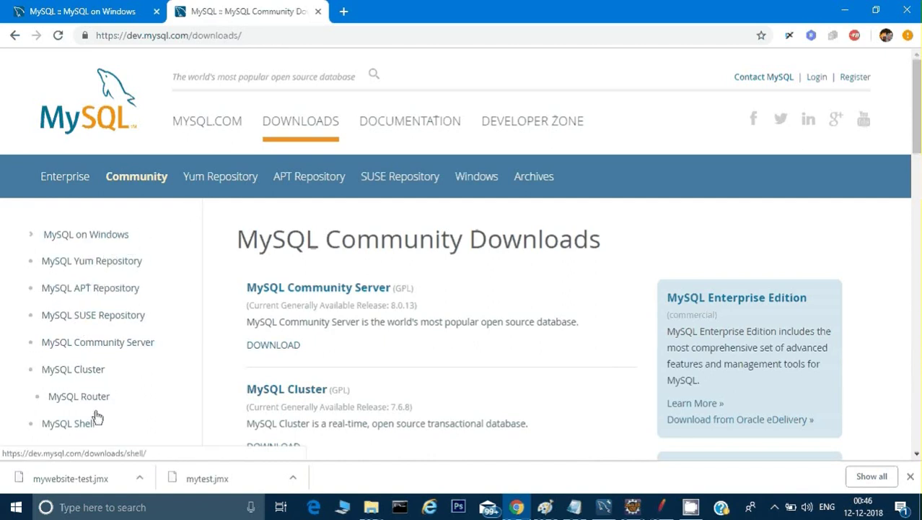
pyautogui.click(92, 236)
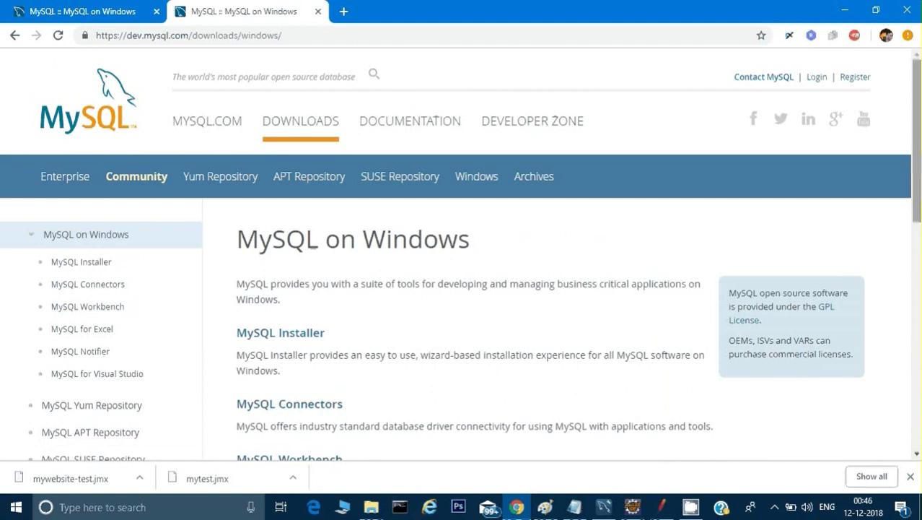
pyautogui.scroll(-1, 462, 253)
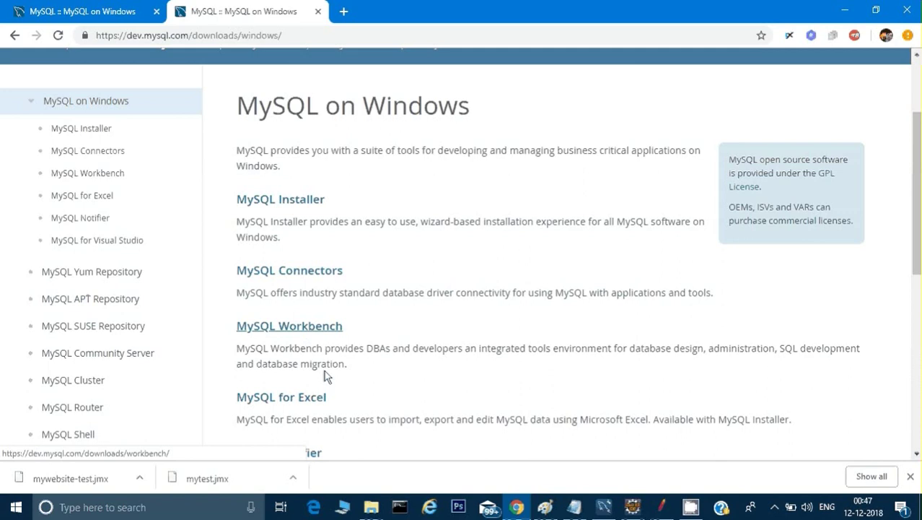
pyautogui.click(575, 507)
pyautogui.click(230, 390)
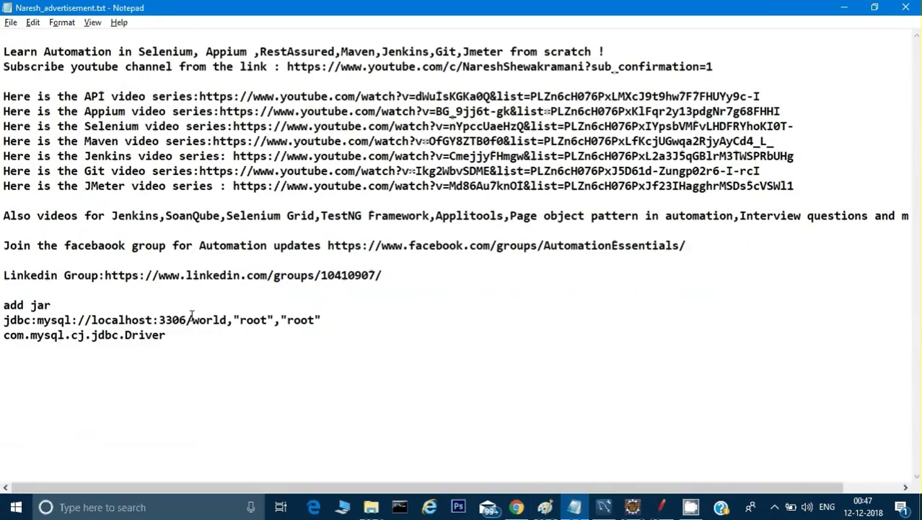
pyautogui.moveTo(239, 319); pyautogui.dragTo(315, 322)
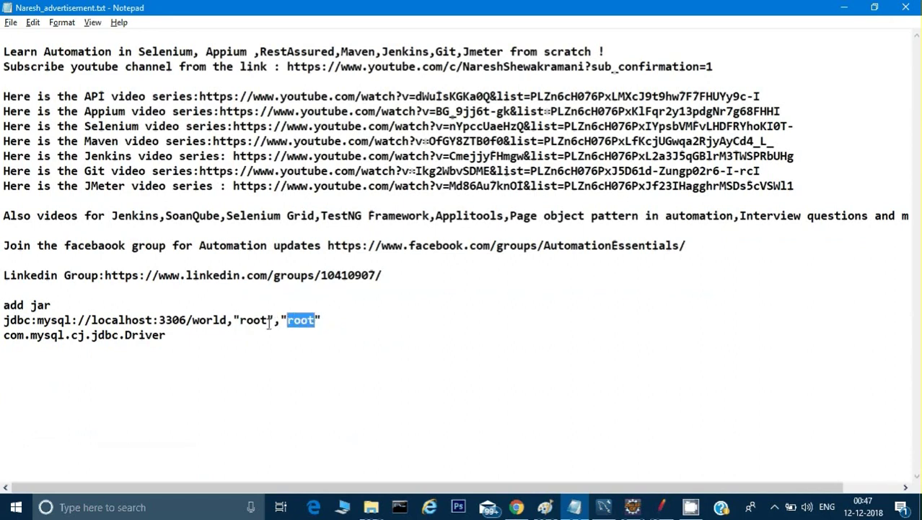
pyautogui.moveTo(239, 319); pyautogui.dragTo(268, 322)
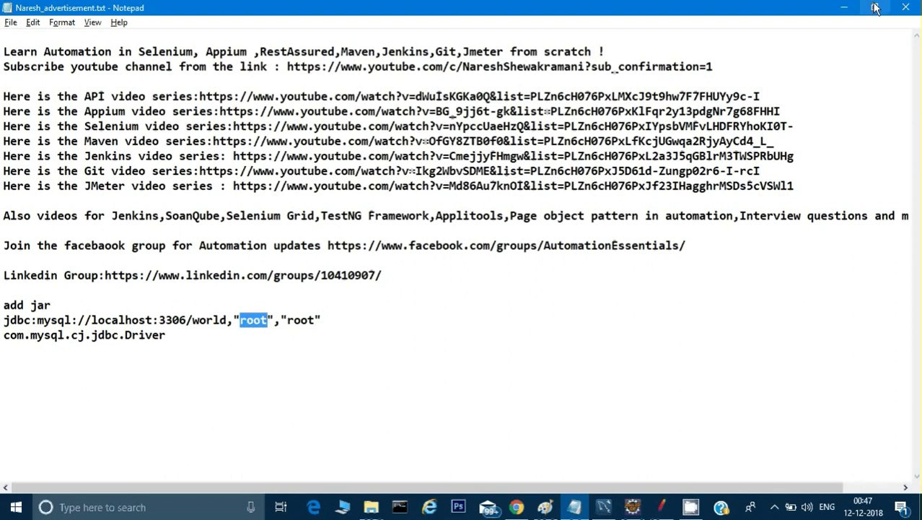
pyautogui.click(843, 7)
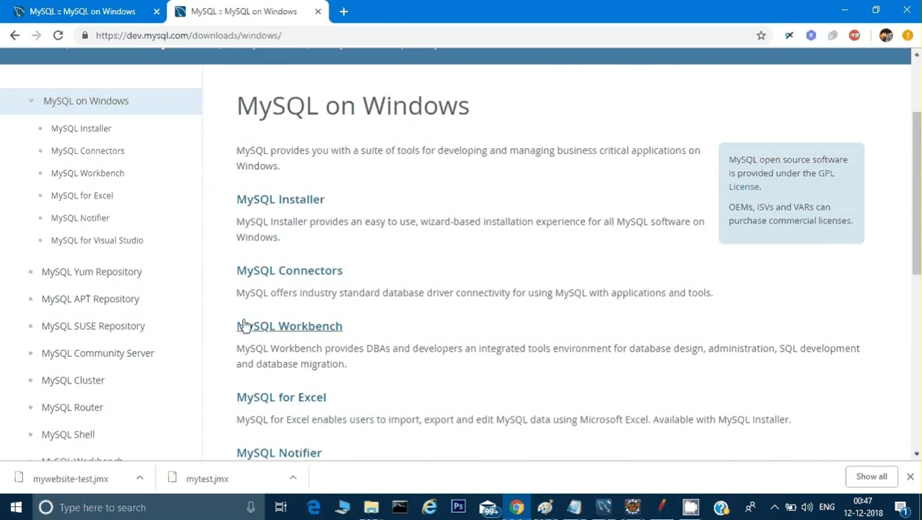
pyautogui.click(604, 506)
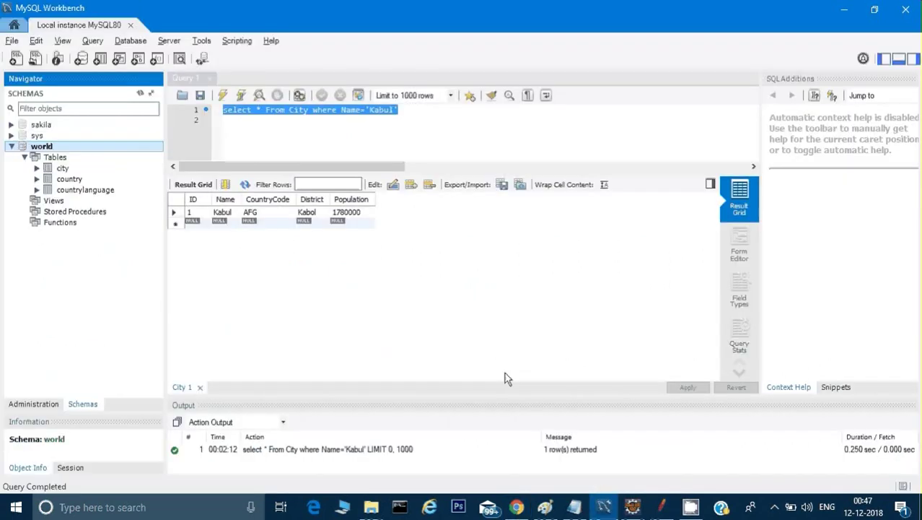
pyautogui.click(7, 42)
pyautogui.click(34, 227)
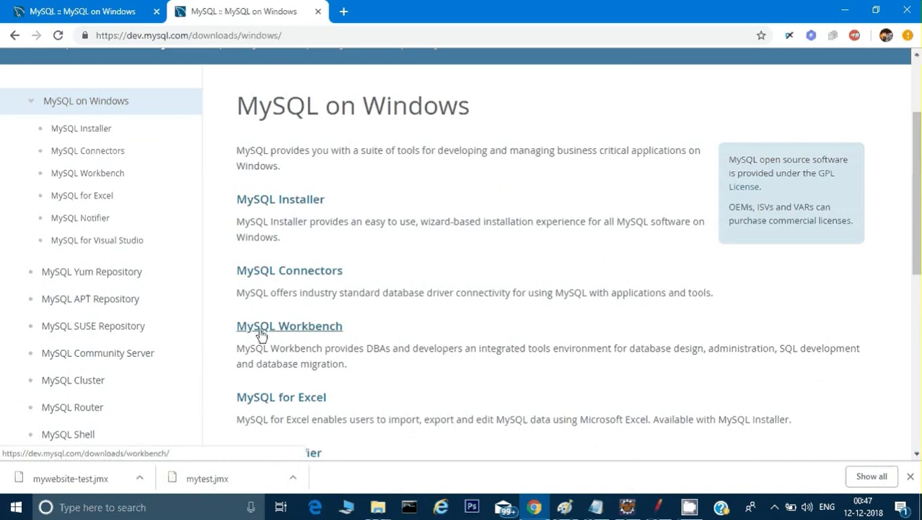
pyautogui.click(119, 509)
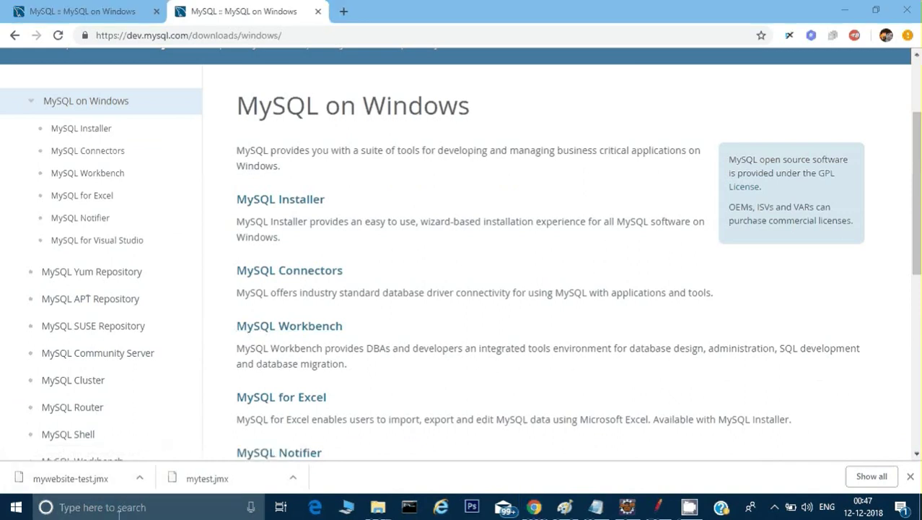
pyautogui.click(148, 506)
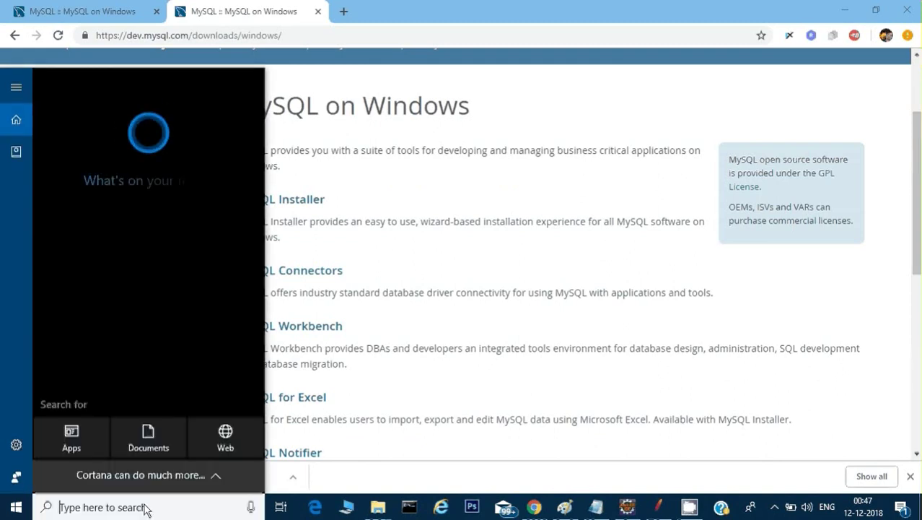
pyautogui.write('mysql')
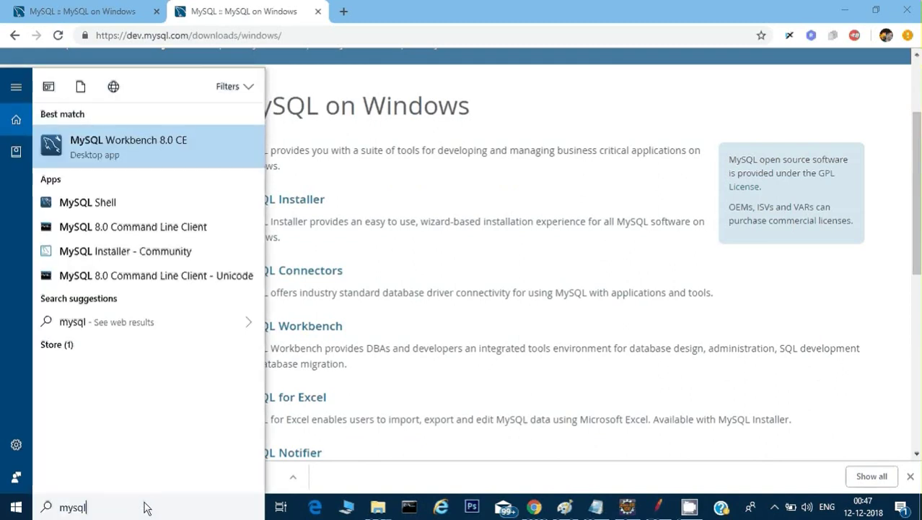
pyautogui.click(201, 139)
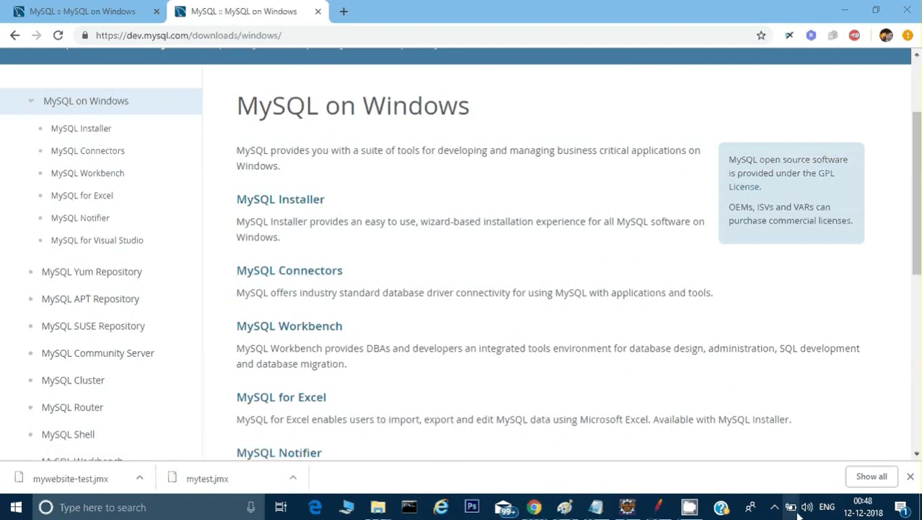
# From the desktop, launch jmeter.bat, then open the shortcut's file location and maximize the bin folder
pyautogui.rightClick(834, 510)
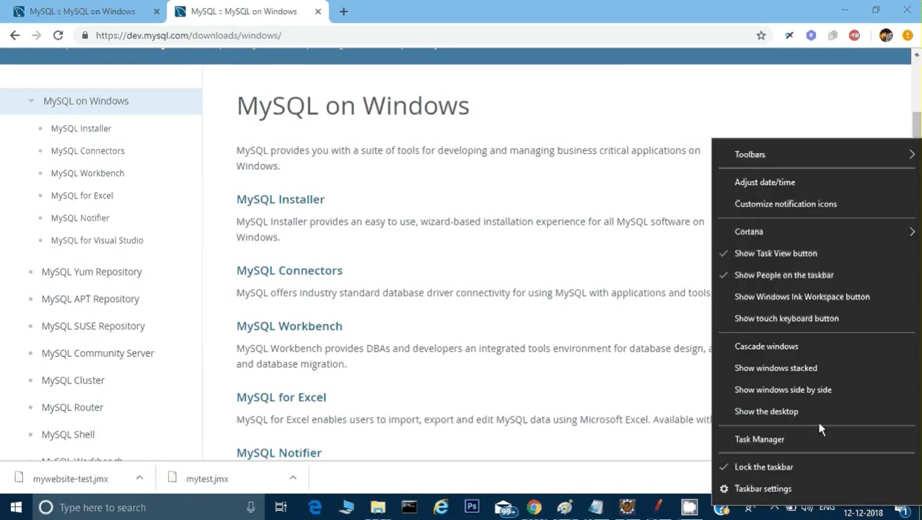
pyautogui.click(820, 425)
pyautogui.doubleClick(610, 108)
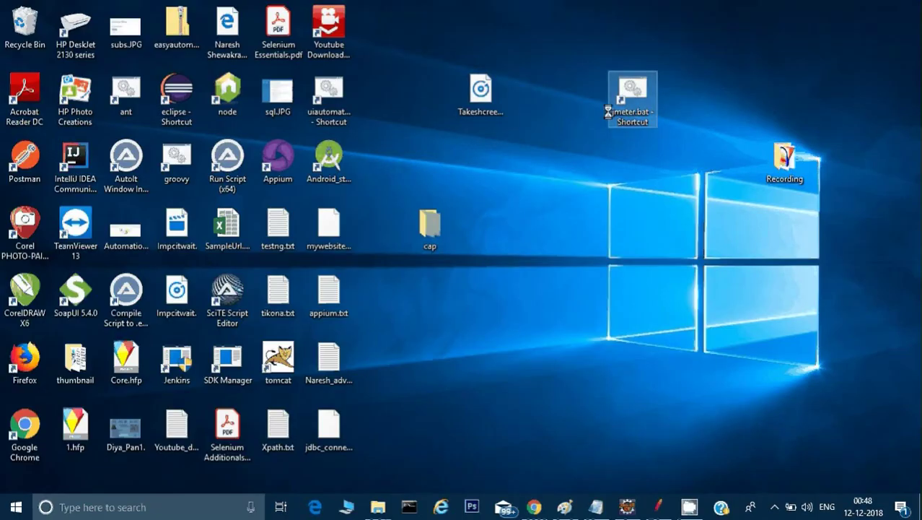
pyautogui.rightClick(622, 81)
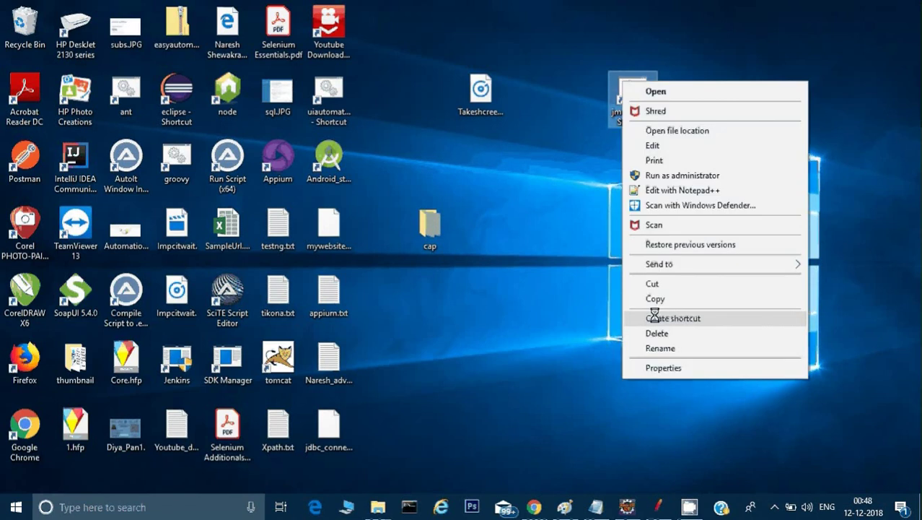
pyautogui.click(664, 365)
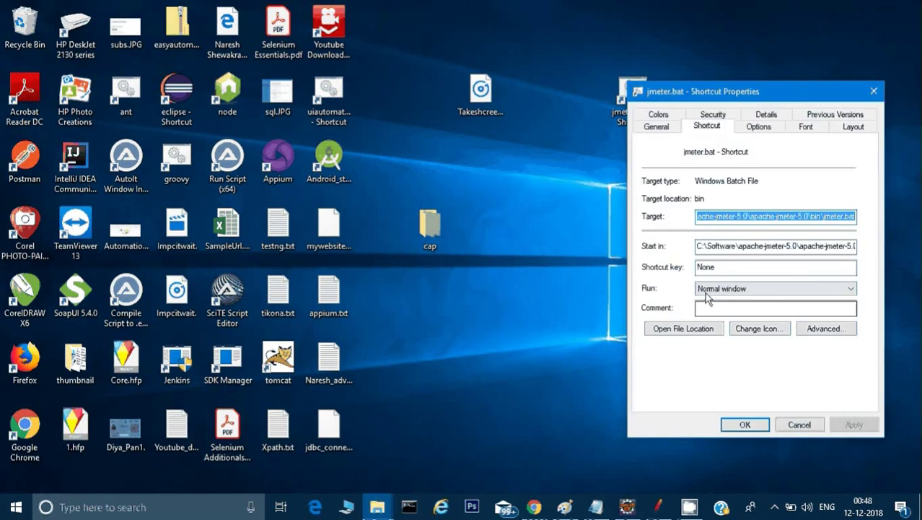
pyautogui.click(692, 336)
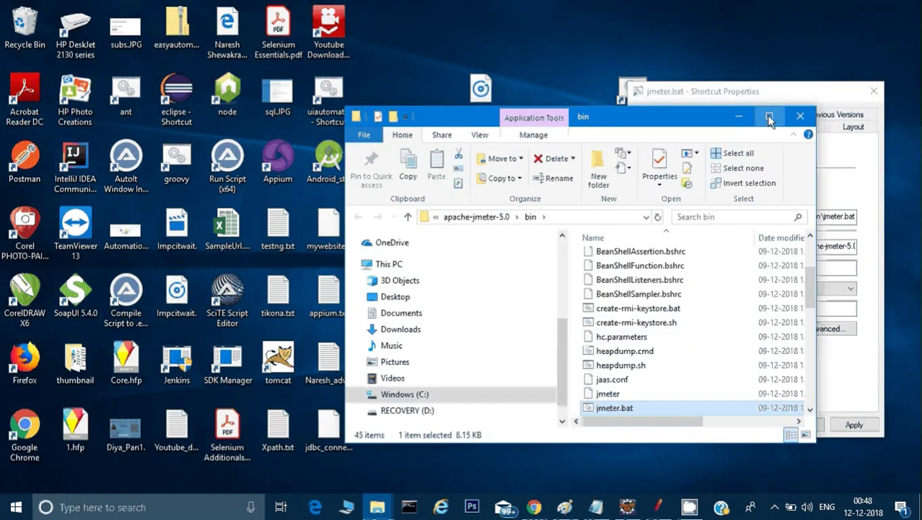
pyautogui.click(769, 115)
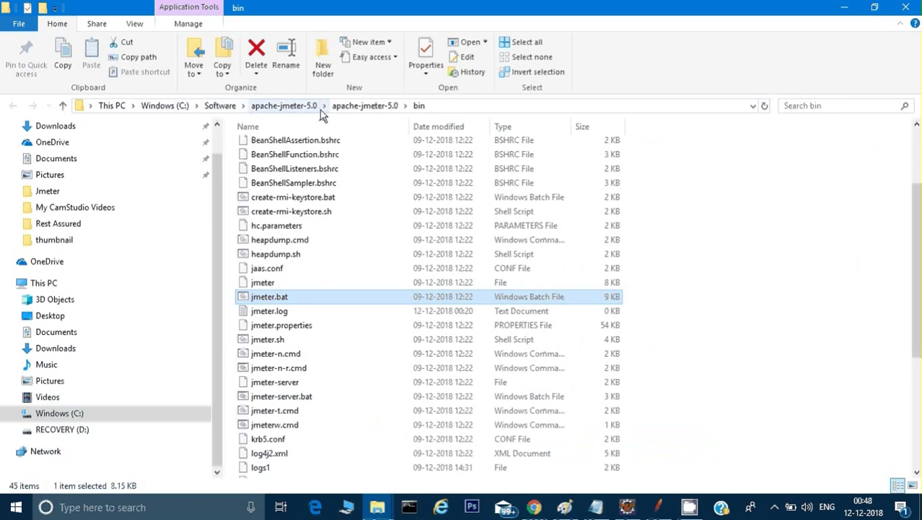
# Go up to apache-jmeter-5.0 and open its lib folder to view the jar files
pyautogui.click(372, 107)
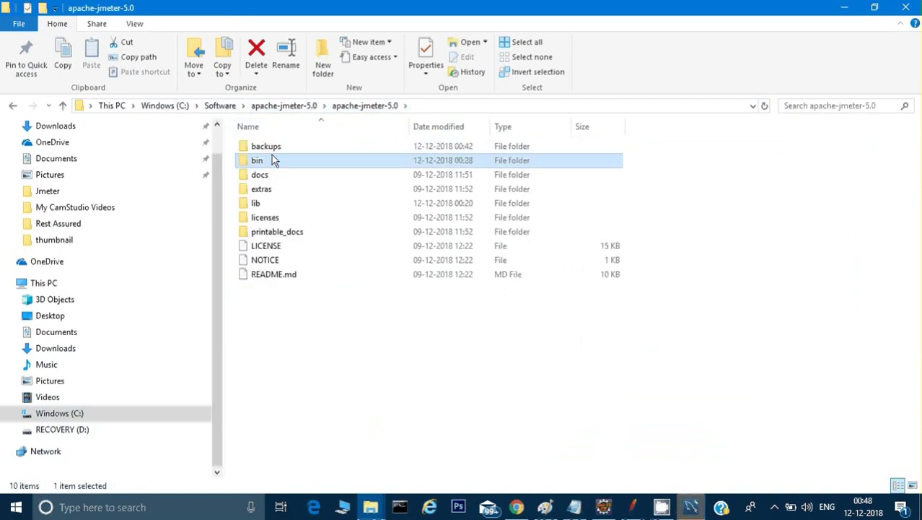
pyautogui.click(280, 203)
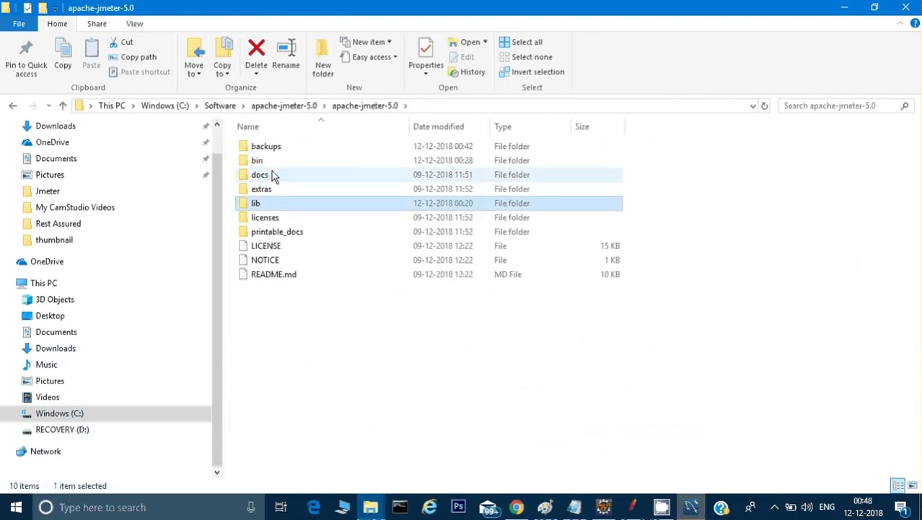
pyautogui.click(265, 162)
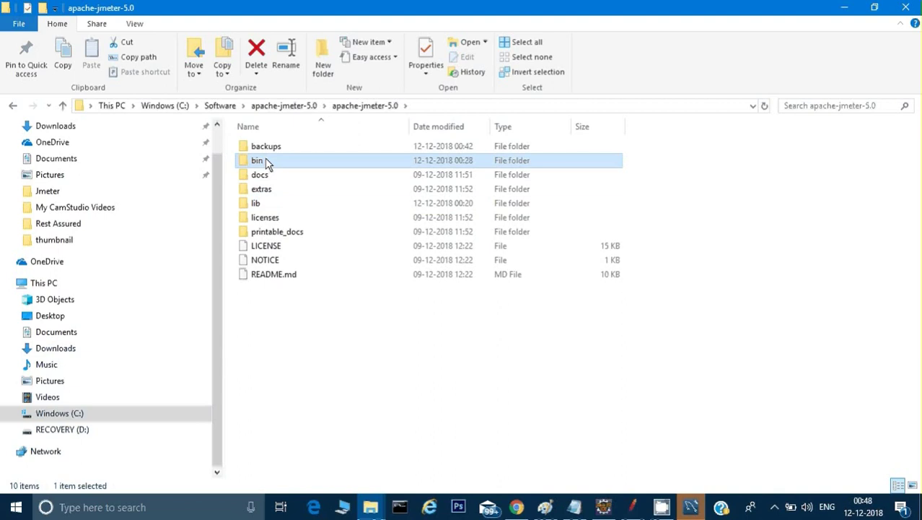
pyautogui.doubleClick(263, 206)
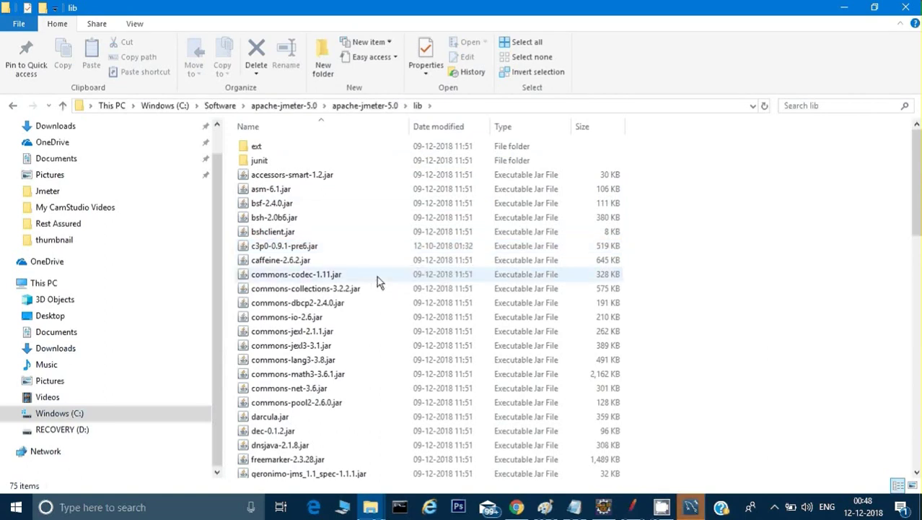
# Browse the Software folder and open the mysql-connector-java-8.0.12 folder
pyautogui.click(219, 105)
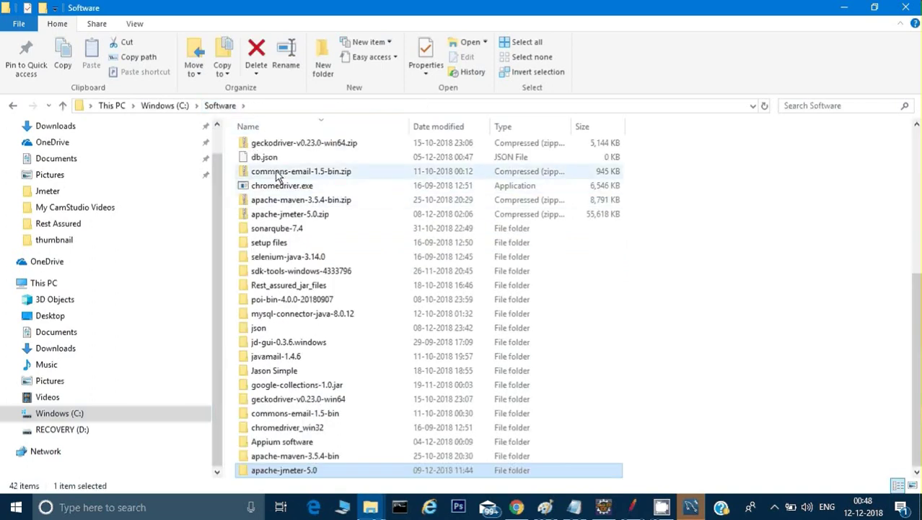
pyautogui.click(270, 162)
pyautogui.write('json')
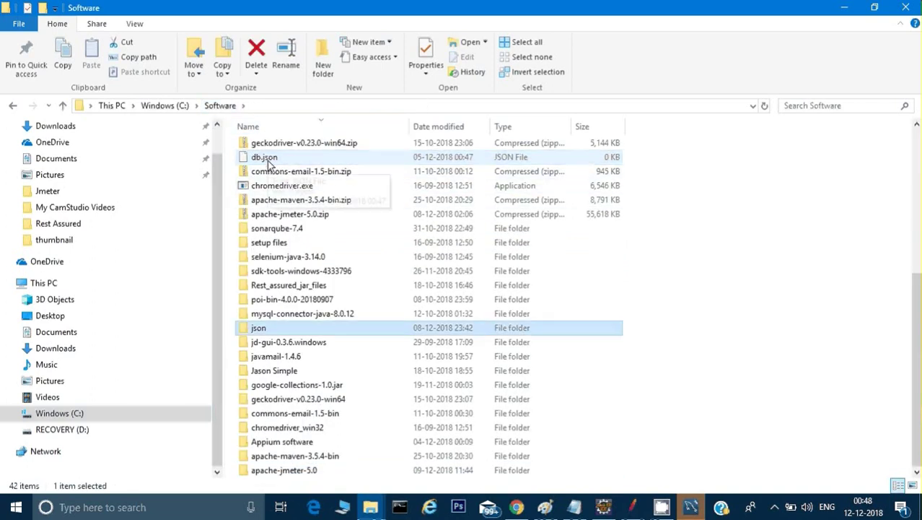
pyautogui.press('j')
pyautogui.press('j')
pyautogui.press('j')
pyautogui.press('j')
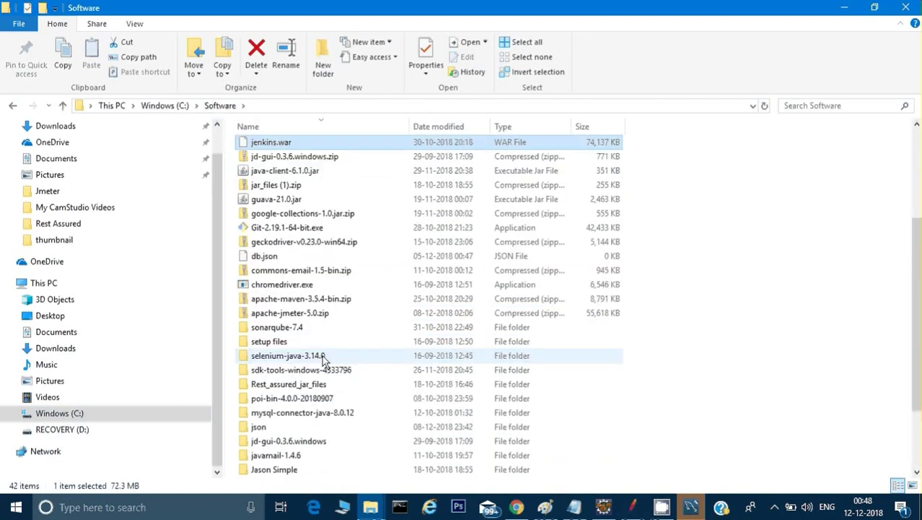
pyautogui.press('j')
pyautogui.press('j')
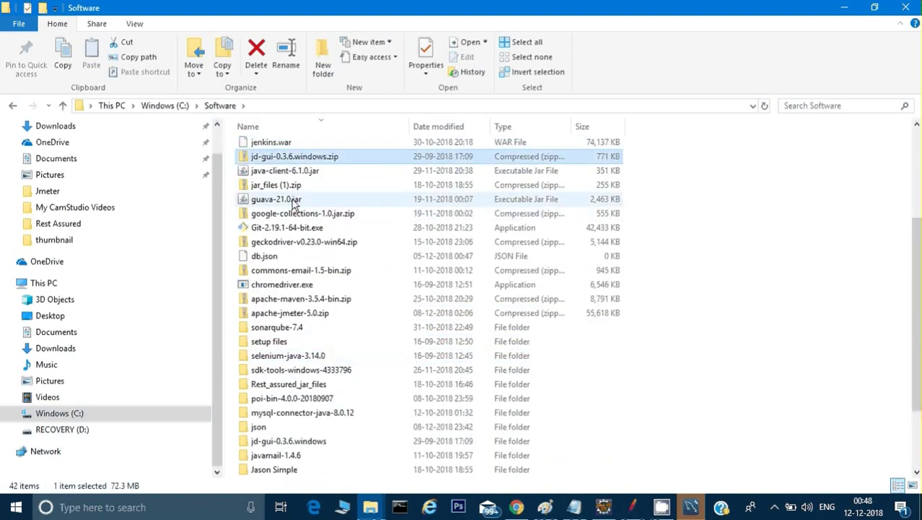
pyautogui.write('json')
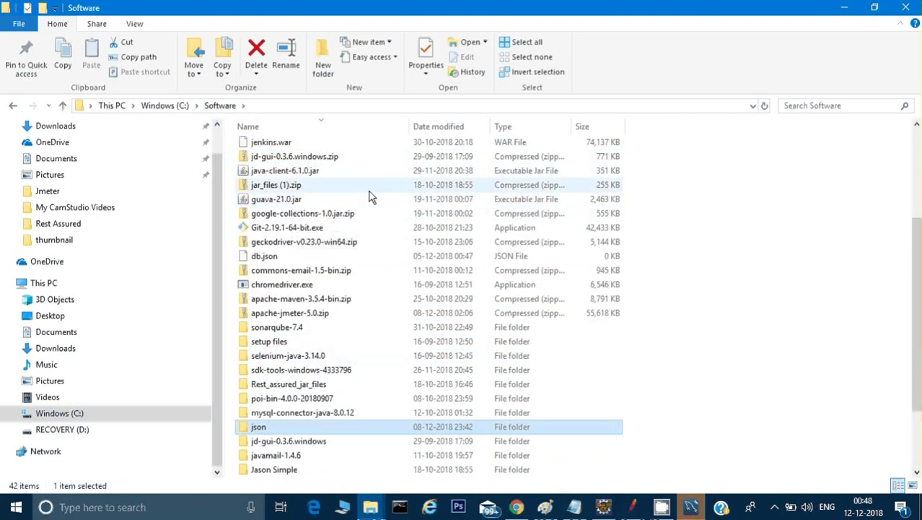
pyautogui.write('s')
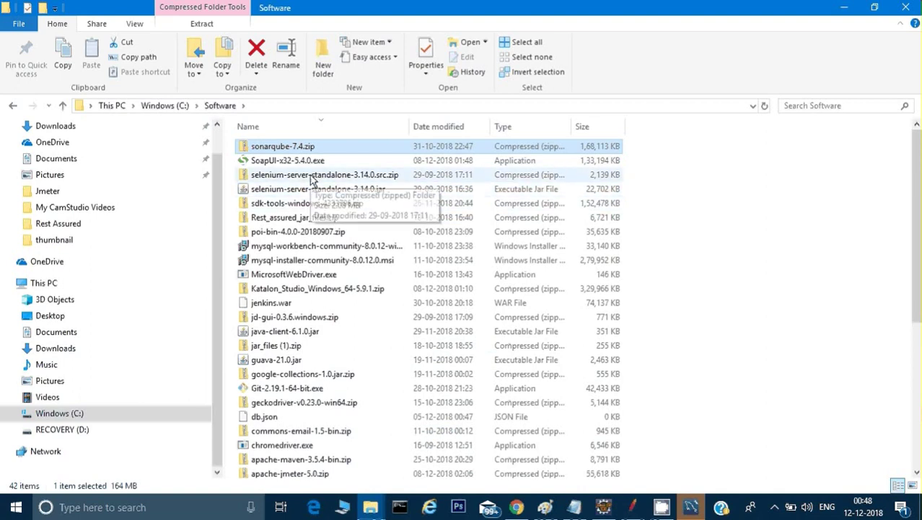
pyautogui.click(311, 186)
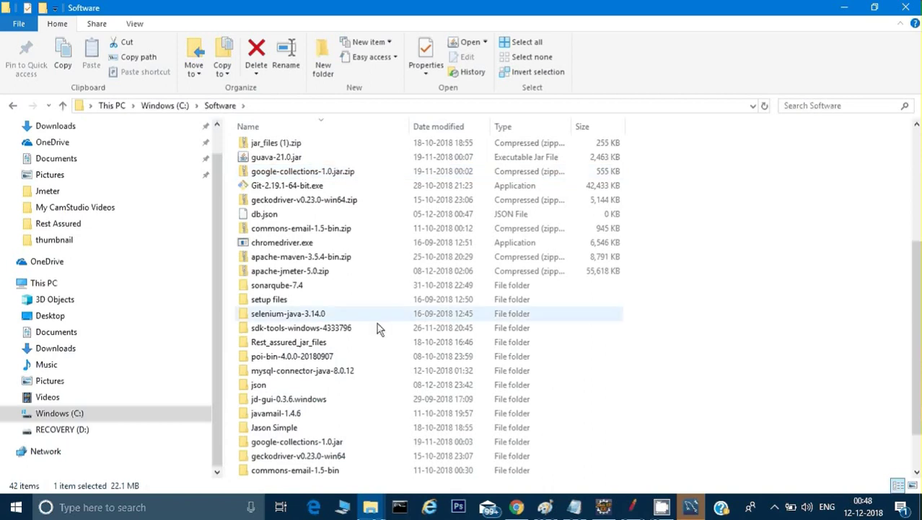
pyautogui.click(286, 373)
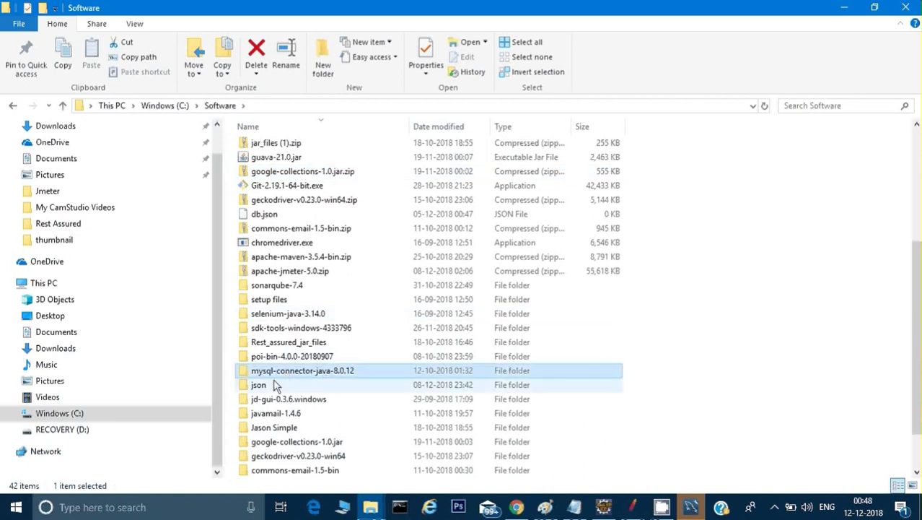
pyautogui.doubleClick(304, 373)
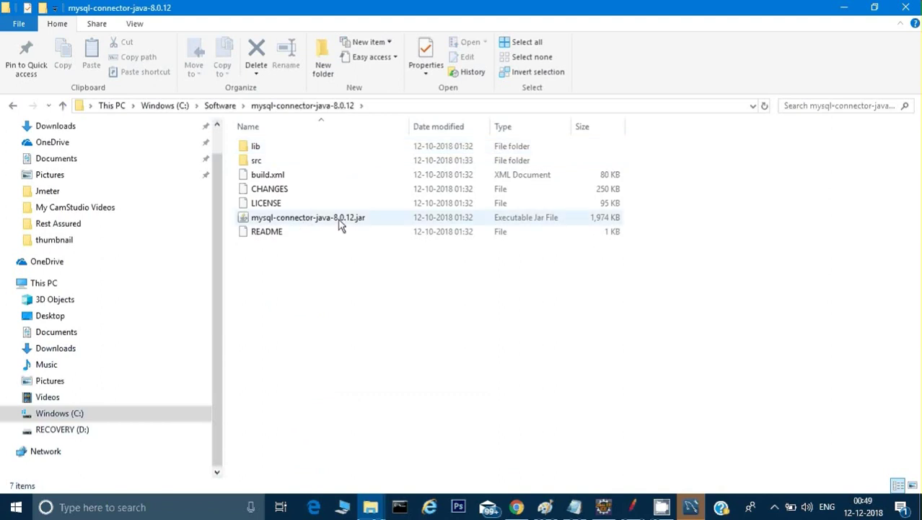
# Inspect the connector jar and its lib folder files (c3p0, jboss, protobuf, slf4j), then minimize Explorer
pyautogui.click(337, 221)
pyautogui.click(260, 147)
pyautogui.doubleClick(260, 148)
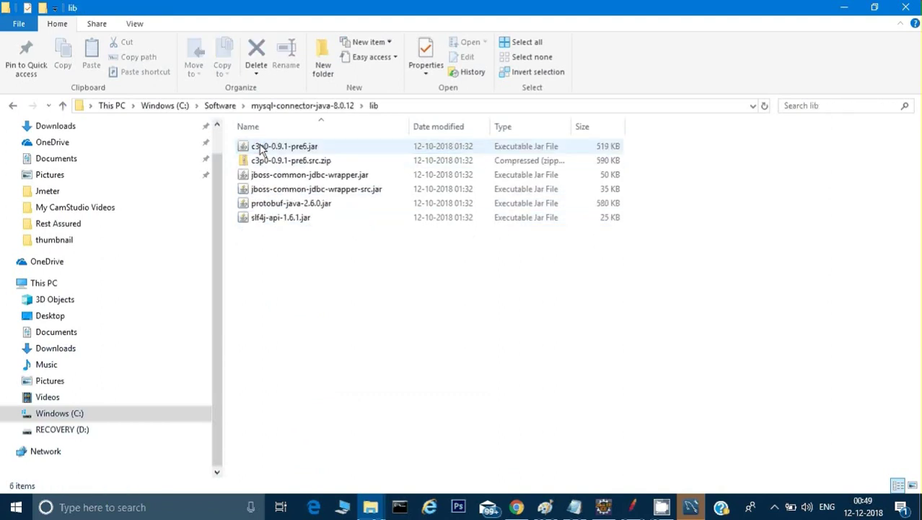
pyautogui.click(262, 147)
pyautogui.click(282, 189)
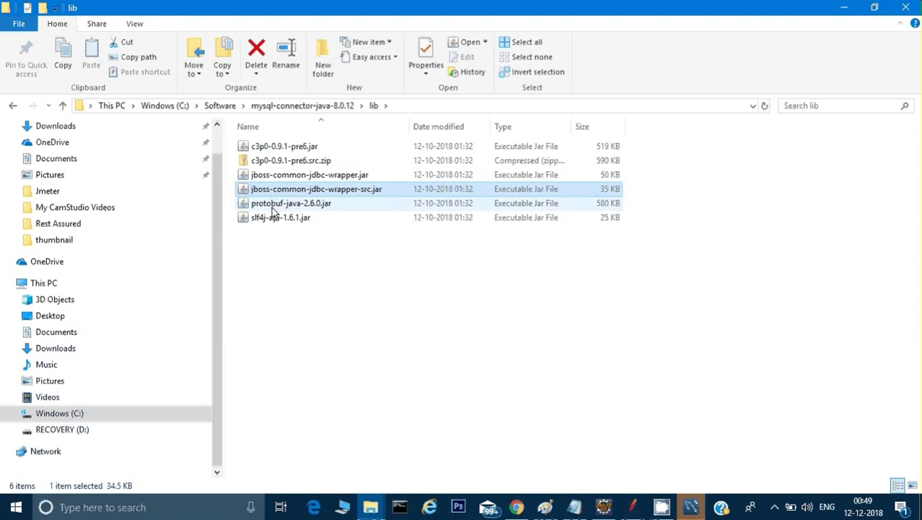
pyautogui.click(267, 204)
pyautogui.click(272, 217)
pyautogui.click(843, 7)
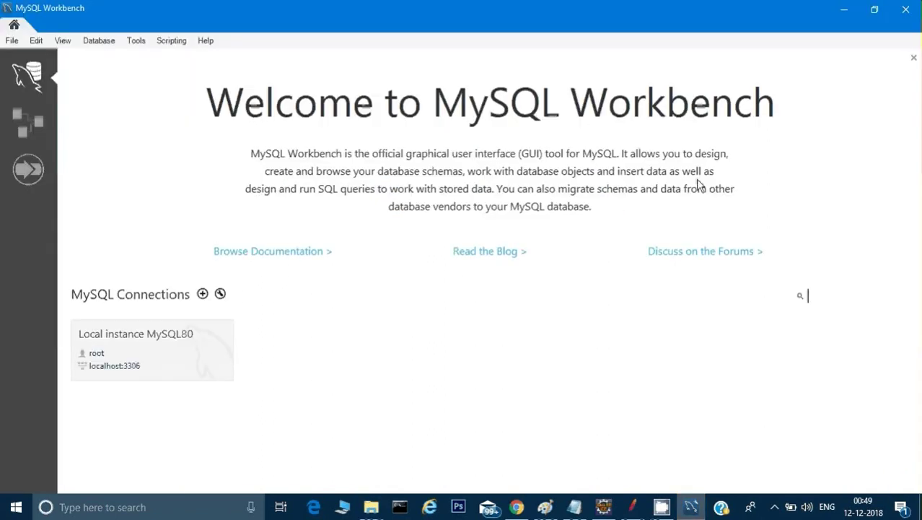
# Reopen jmeter.bat's location, browse to apache-jmeter-5.0\lib, then minimize it and restore MySQL Workbench
pyautogui.click(842, 10)
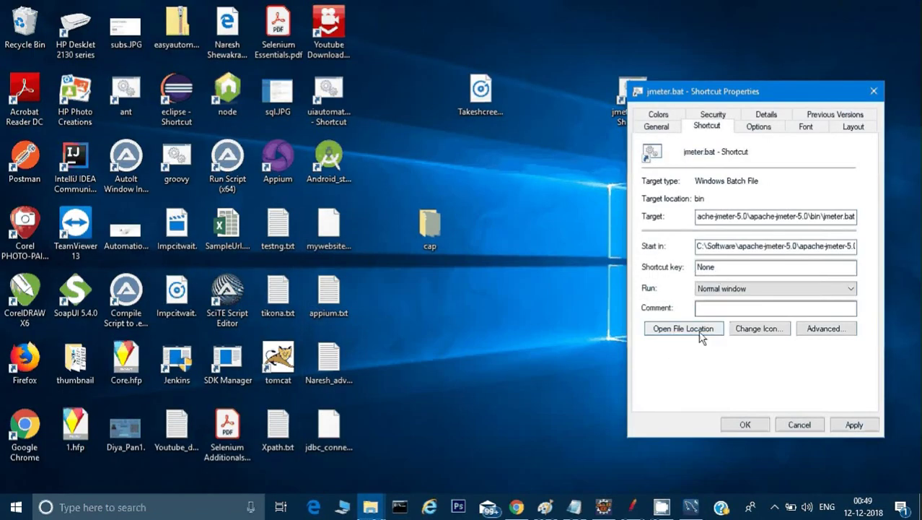
pyautogui.click(699, 333)
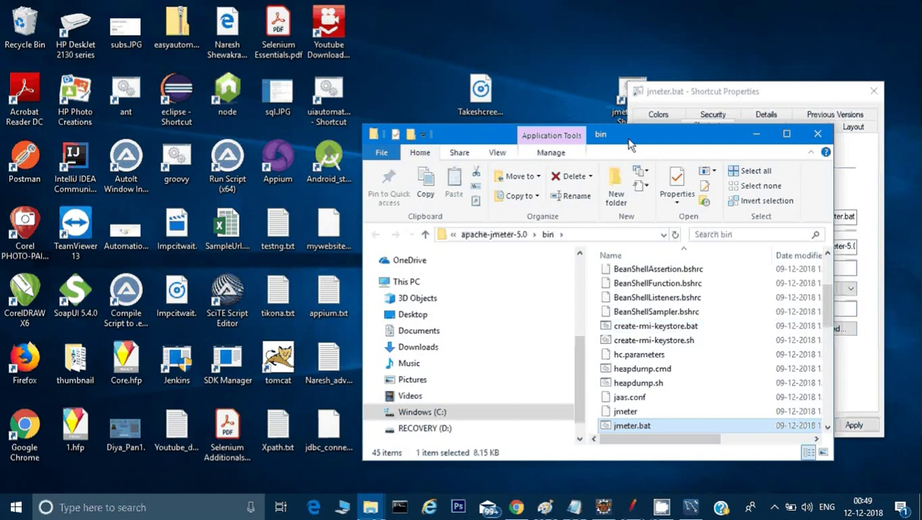
pyautogui.doubleClick(629, 138)
pyautogui.click(370, 106)
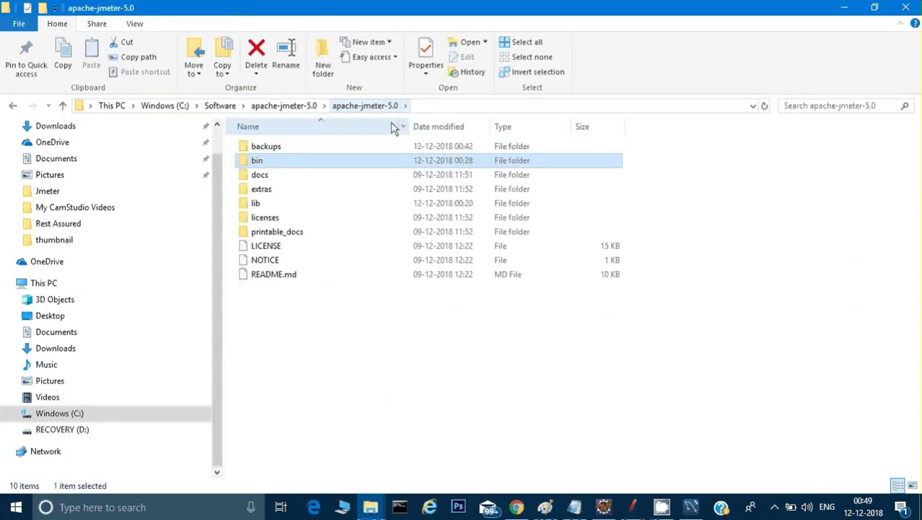
pyautogui.click(285, 206)
pyautogui.doubleClick(285, 207)
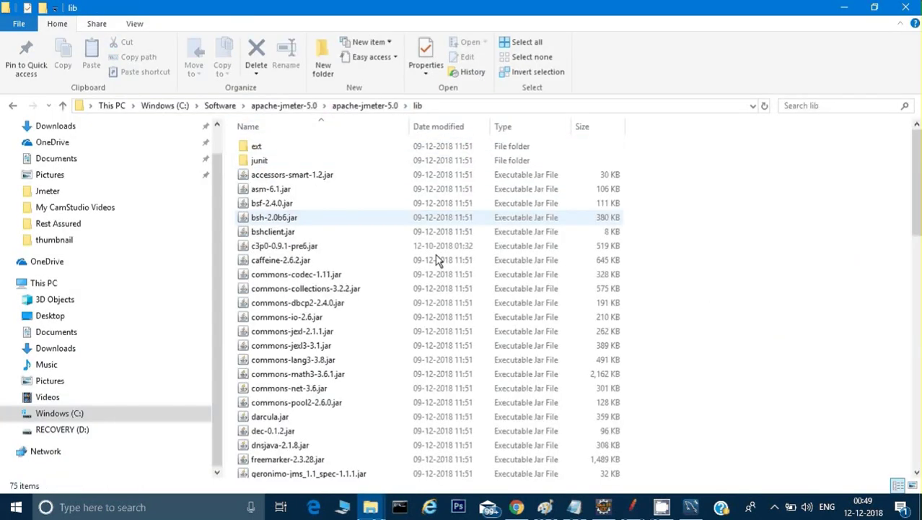
pyautogui.rightClick(704, 210)
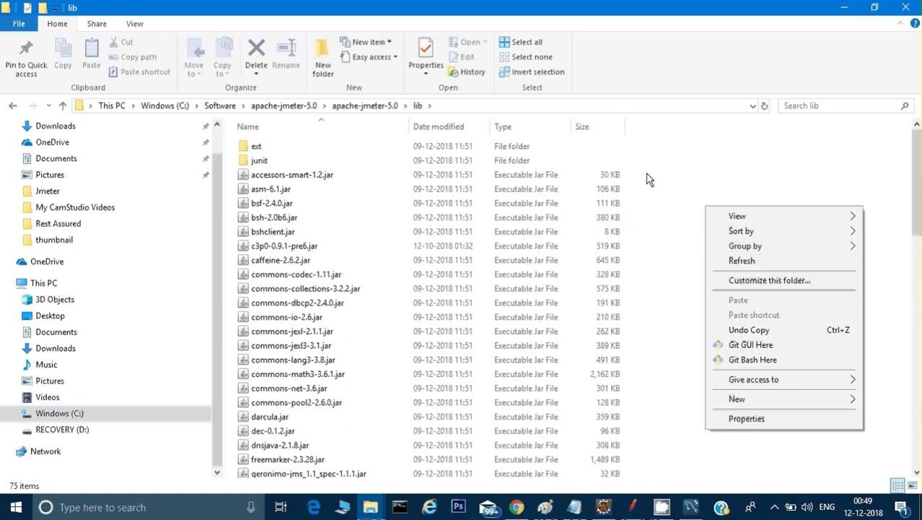
pyautogui.click(671, 147)
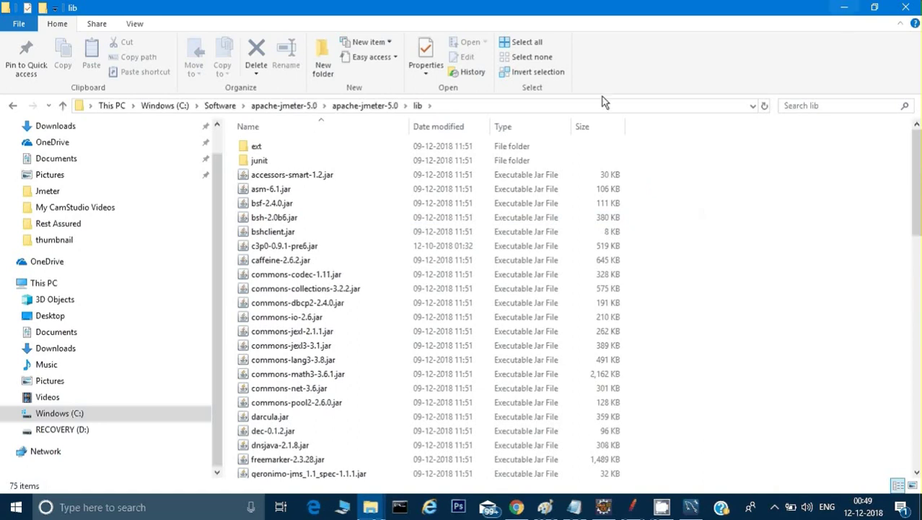
pyautogui.click(845, 8)
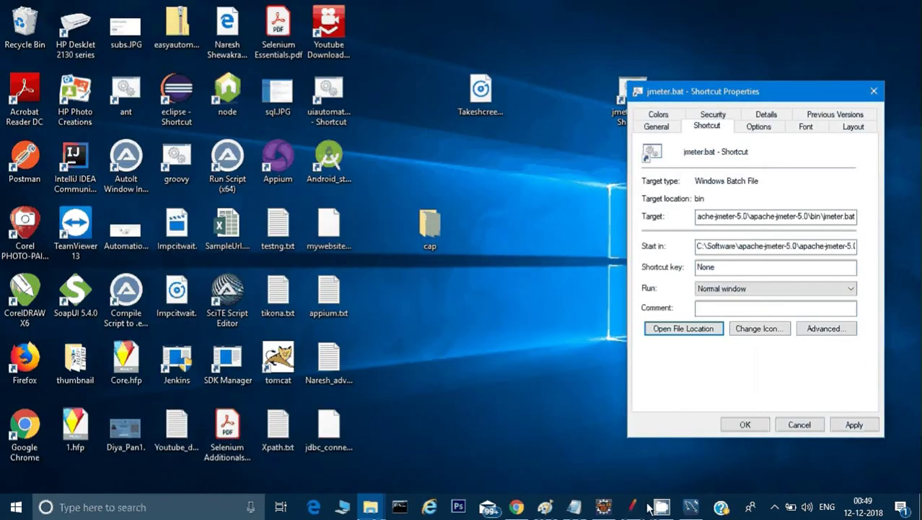
pyautogui.click(691, 507)
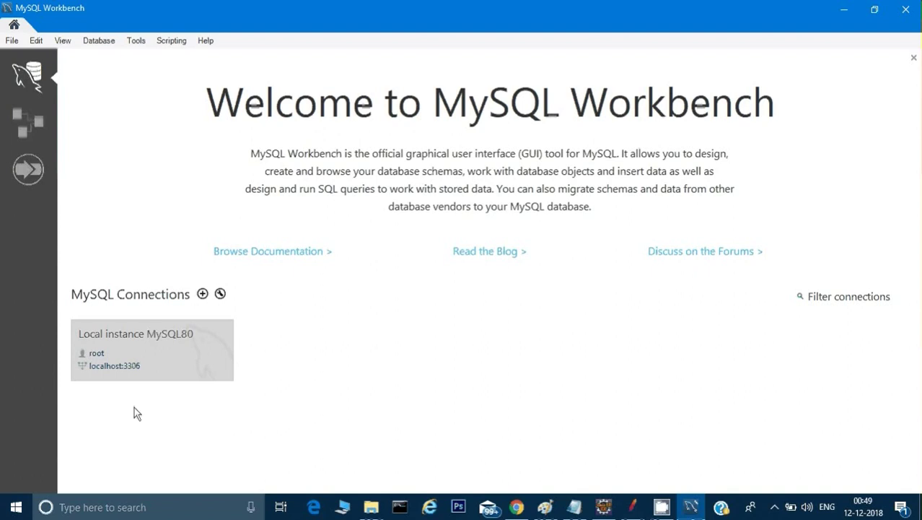
# Open the Local instance MySQL80 connection and browse the world schema's city, country and countrylanguage tables
pyautogui.click(134, 355)
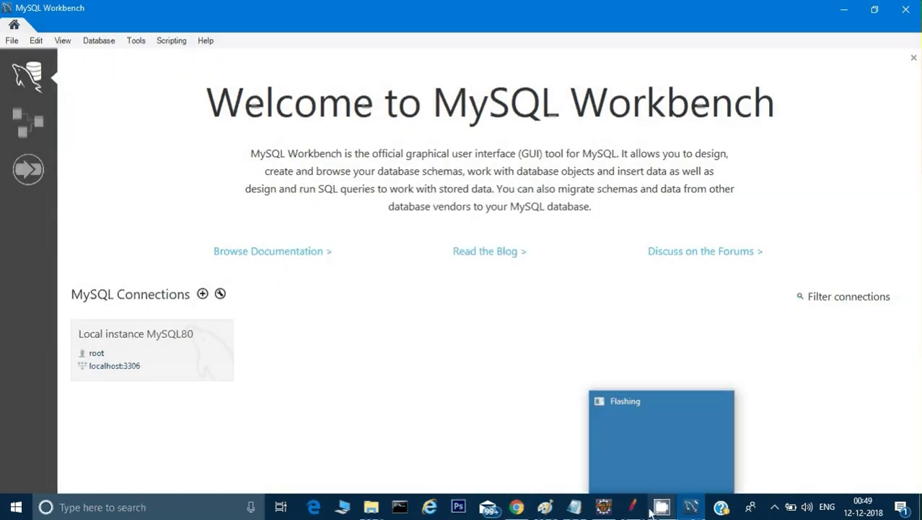
pyautogui.moveTo(642, 509)
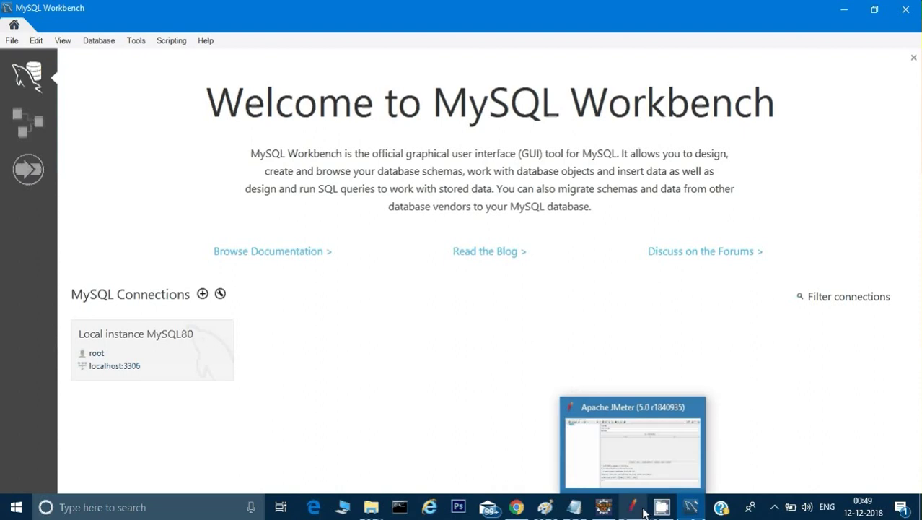
pyautogui.click(641, 511)
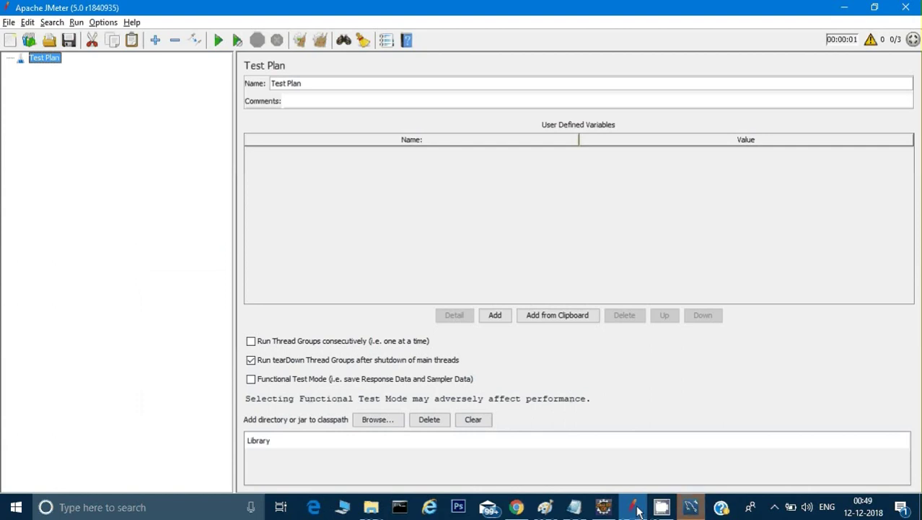
pyautogui.click(691, 506)
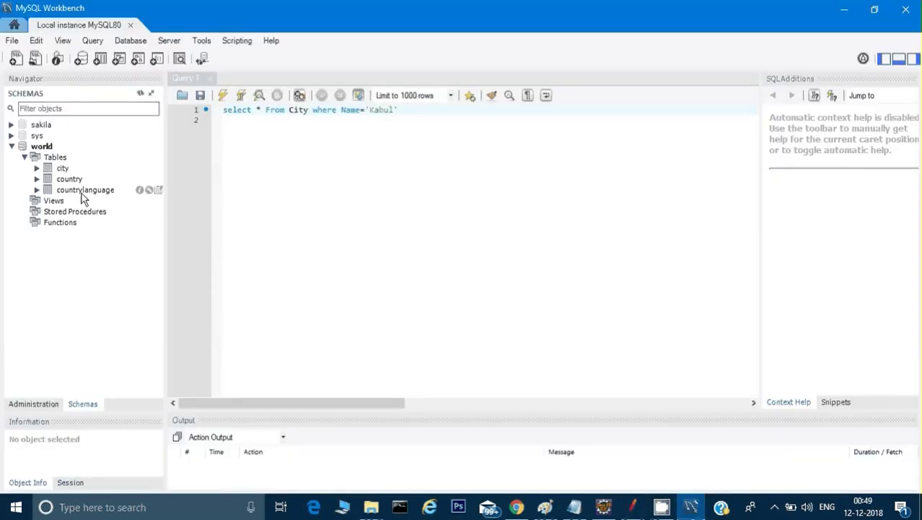
pyautogui.click(62, 170)
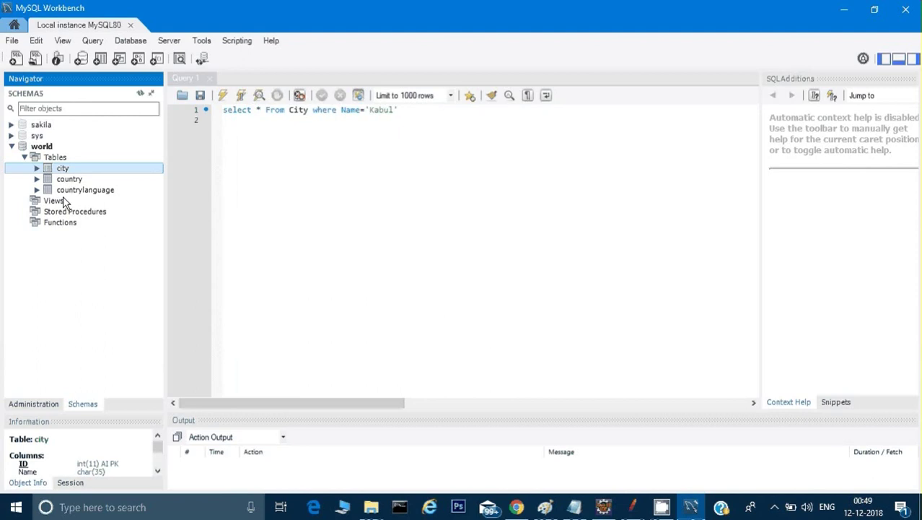
pyautogui.click(49, 146)
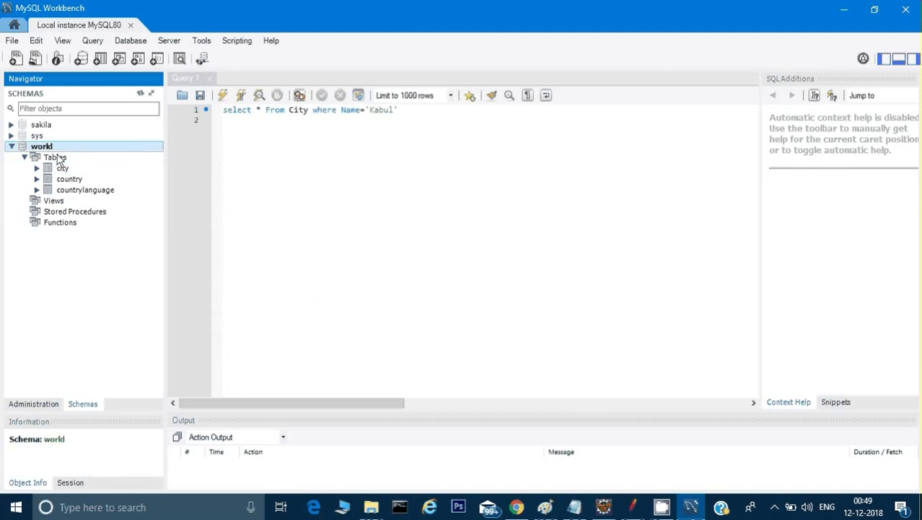
pyautogui.click(58, 159)
pyautogui.click(62, 168)
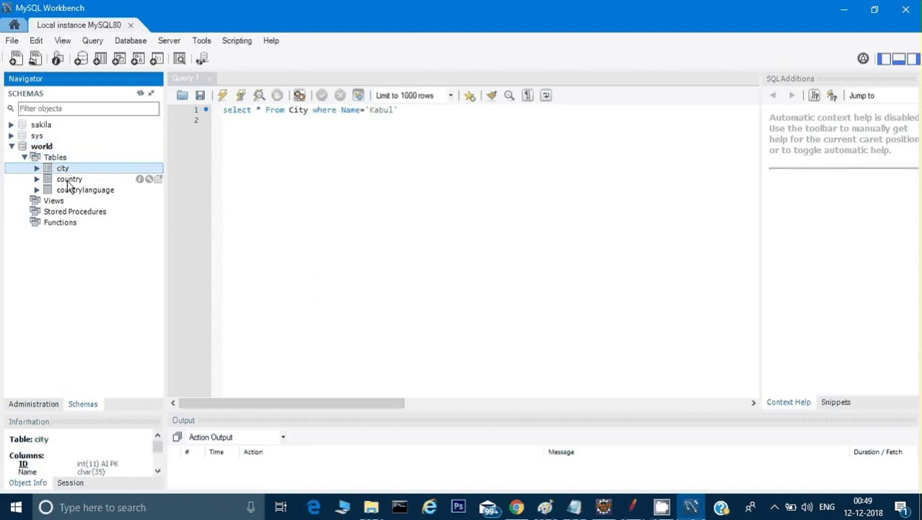
pyautogui.click(69, 179)
pyautogui.click(75, 190)
pyautogui.click(63, 168)
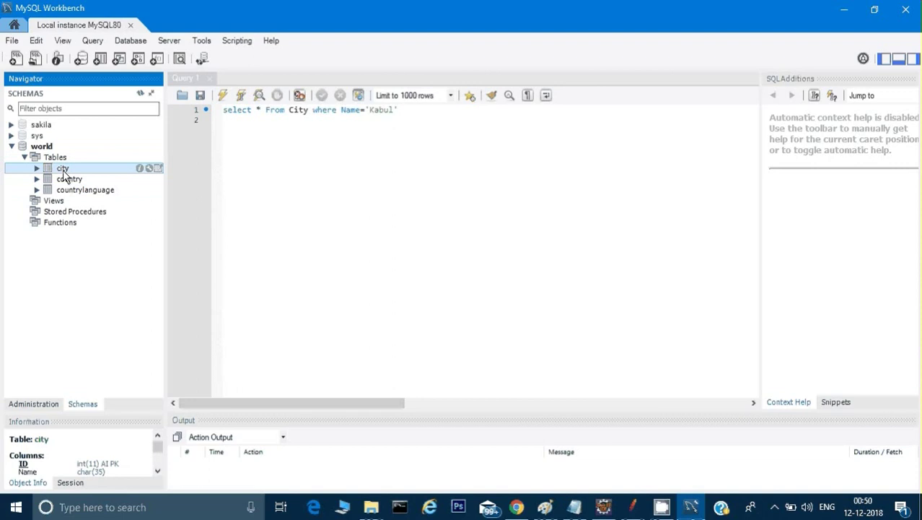
# Delete the where Name='Kabul' filter so the query reads select * From City
pyautogui.click(284, 122)
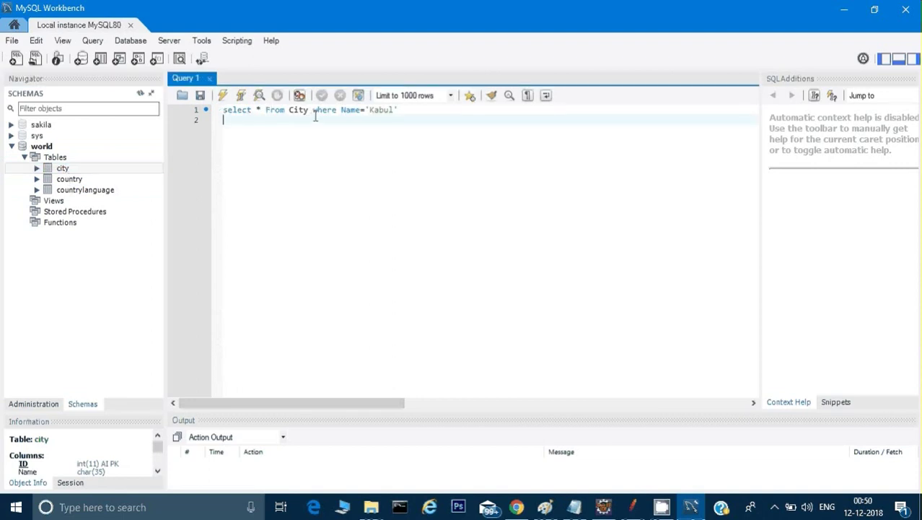
pyautogui.moveTo(310, 113); pyautogui.dragTo(415, 112)
pyautogui.press('Delete')
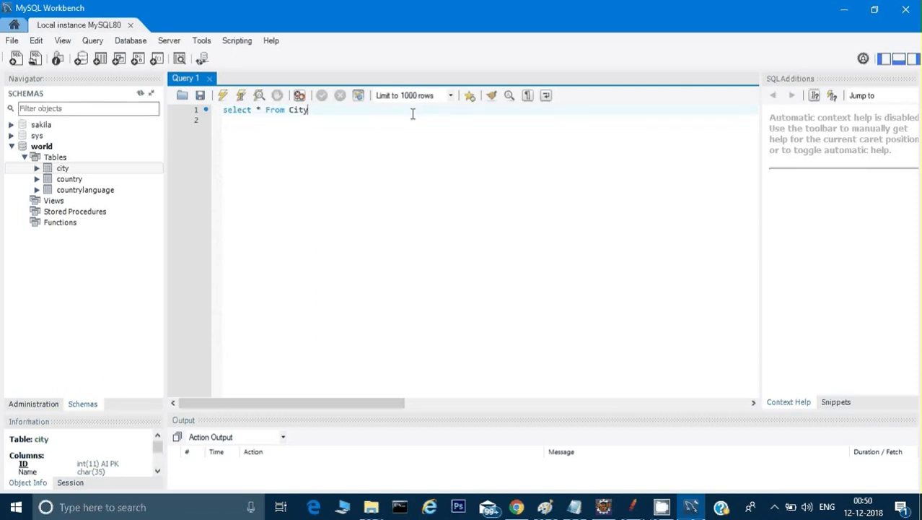
# Run select * From City, then append where Name='Kabul' and rerun to return the single Kabul row
pyautogui.click(225, 97)
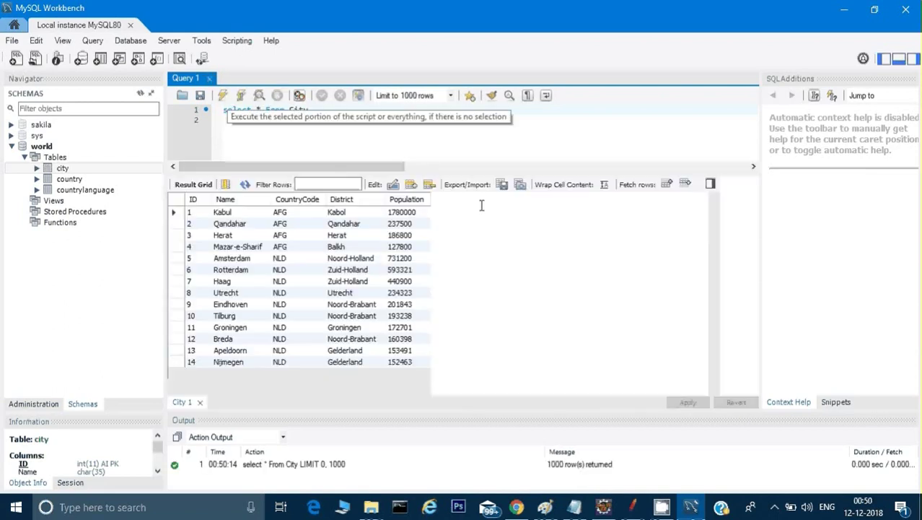
pyautogui.scroll(-20, 354, 313)
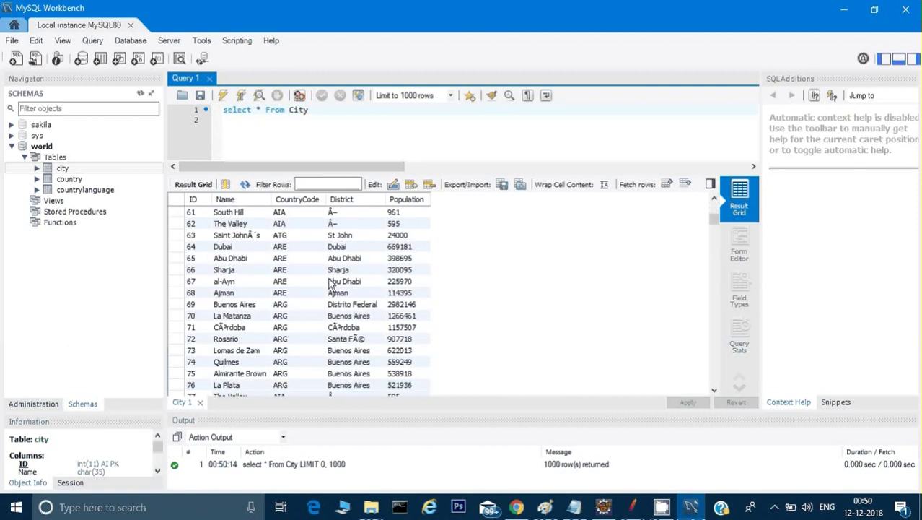
pyautogui.scroll(15, 330, 283)
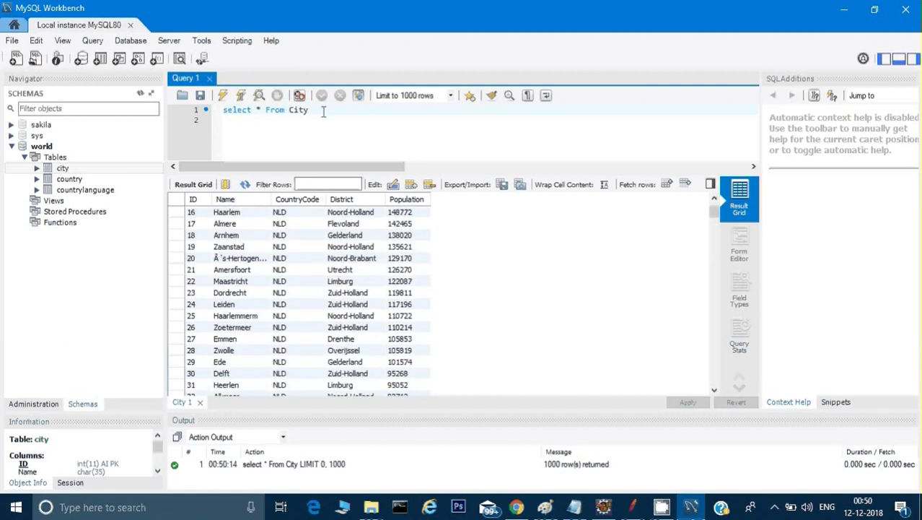
pyautogui.write("where Name='Kabul'")
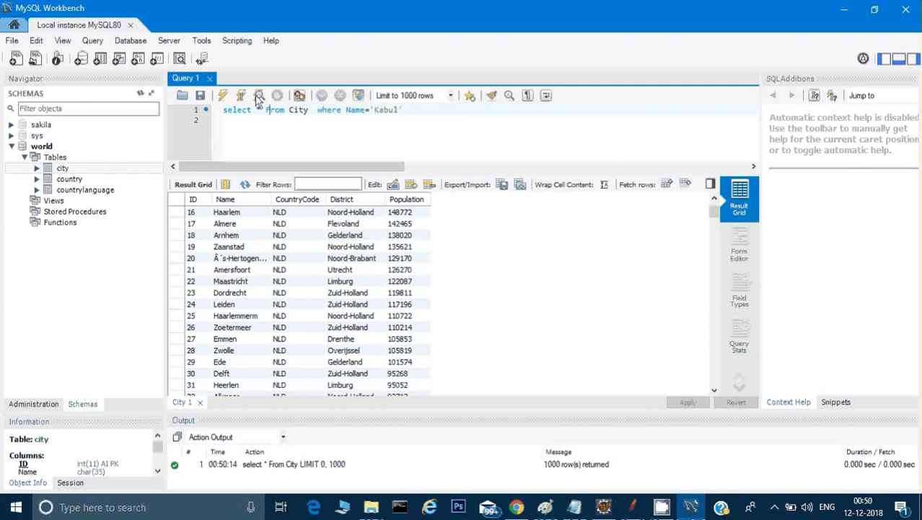
pyautogui.click(223, 97)
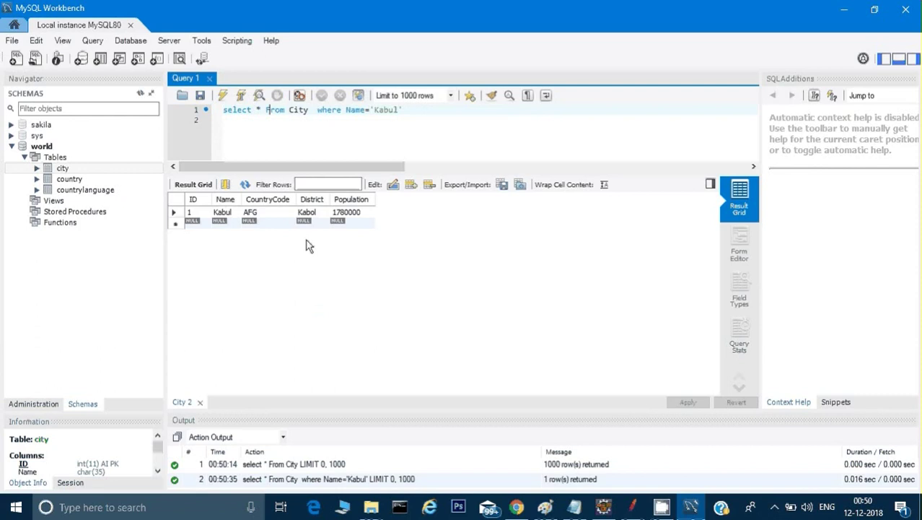
pyautogui.click(642, 511)
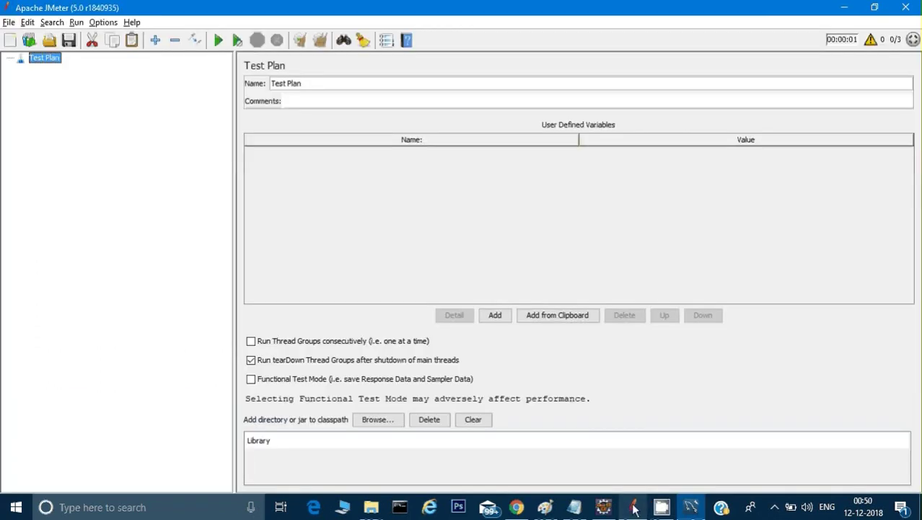
# Add a Thread Group to the Test Plan
pyautogui.rightClick(49, 60)
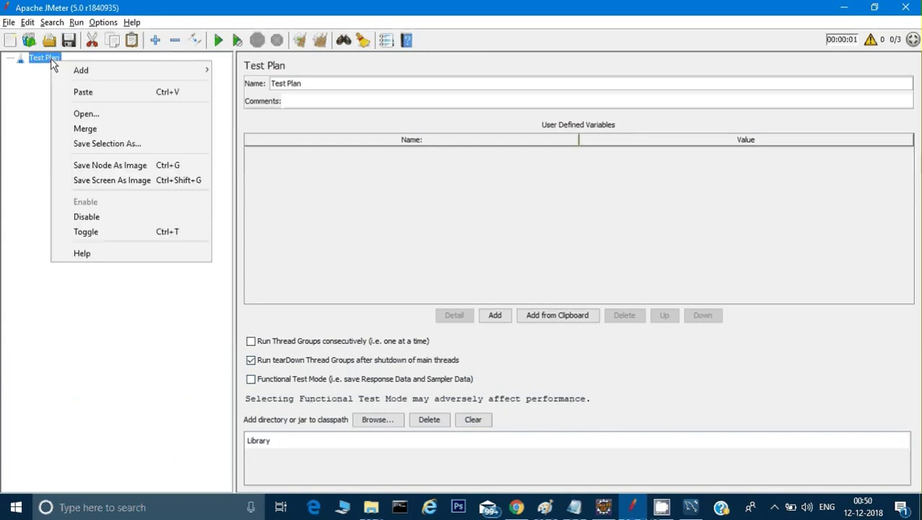
pyautogui.moveTo(67, 70)
pyautogui.moveTo(259, 75)
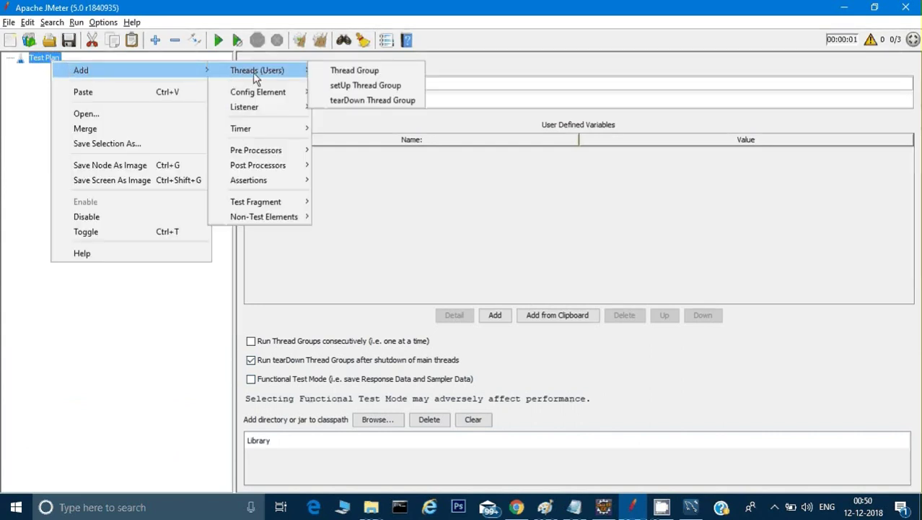
pyautogui.click(333, 73)
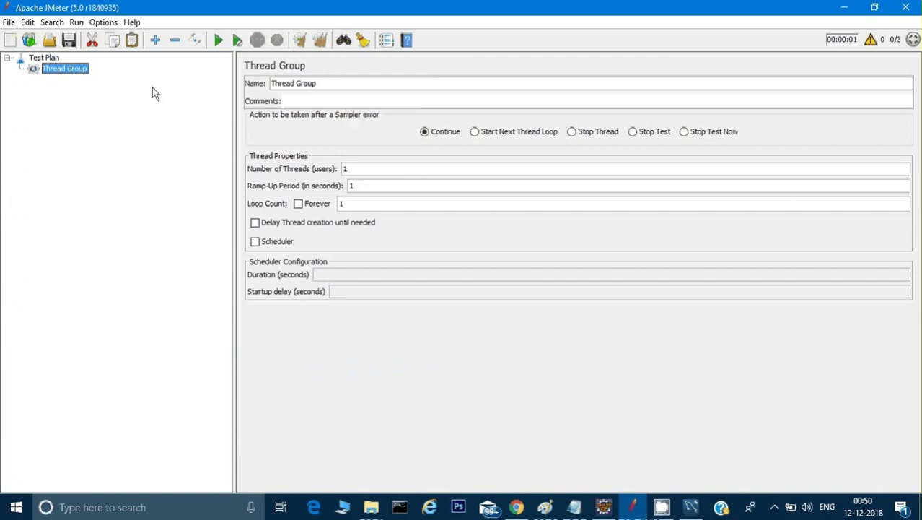
# Add a JDBC Connection Configuration config element to the Test Plan
pyautogui.click(45, 58)
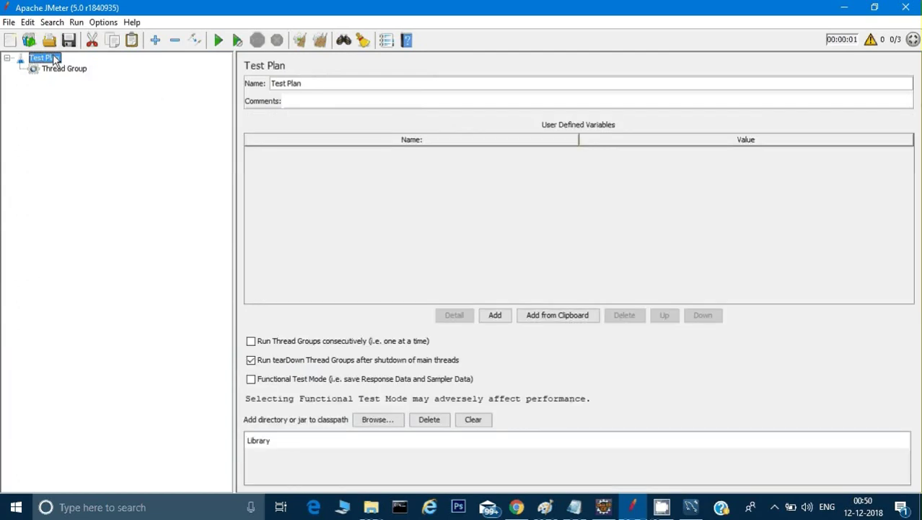
pyautogui.rightClick(54, 60)
pyautogui.moveTo(66, 63)
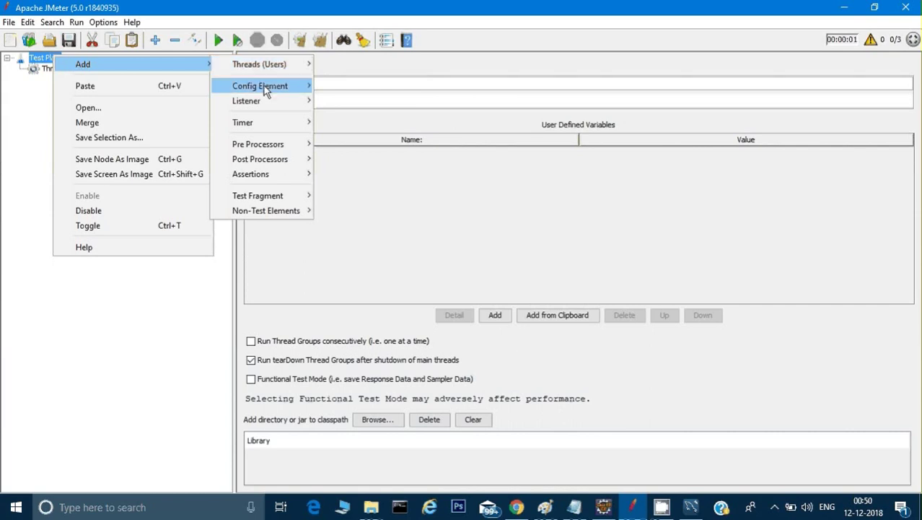
pyautogui.moveTo(265, 91)
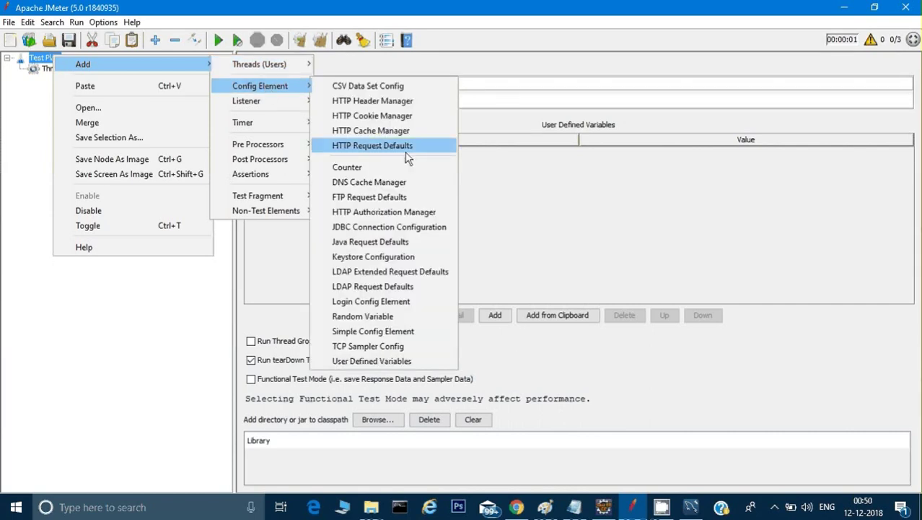
pyautogui.click(355, 229)
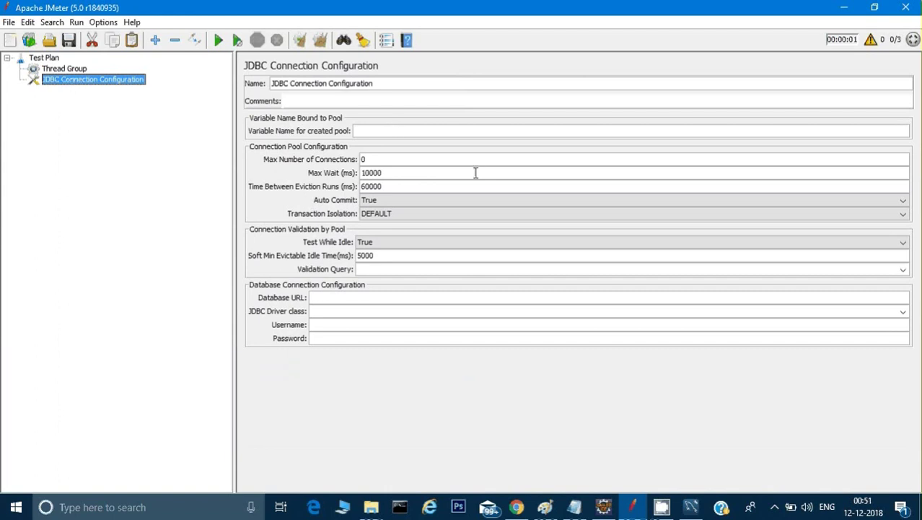
# Focus the Database URL field and examine the notes' JDBC URL parts: jdbc:mysql prefix, localhost, port 3306
pyautogui.click(340, 298)
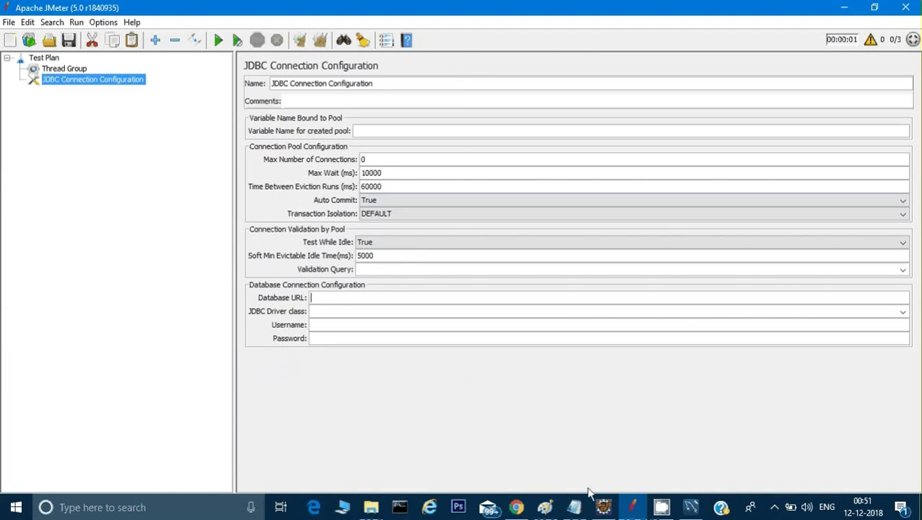
pyautogui.click(575, 507)
pyautogui.click(422, 367)
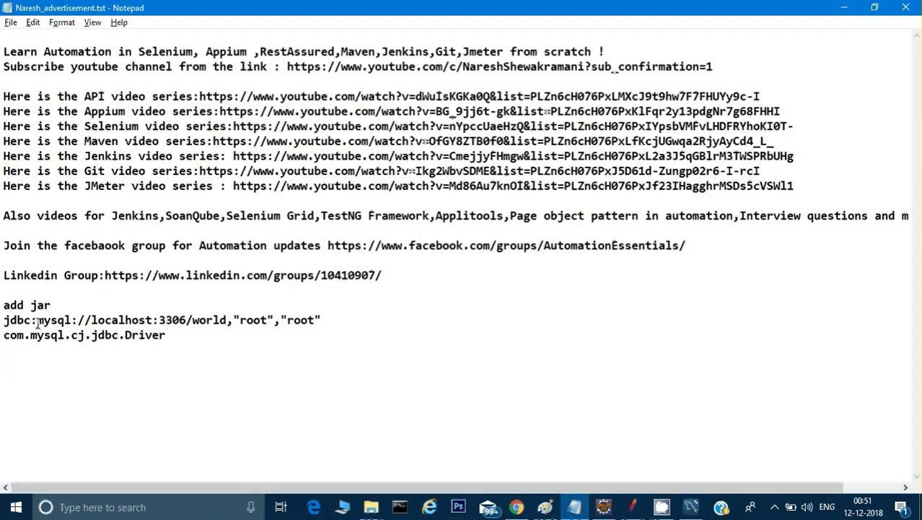
pyautogui.moveTo(3, 322); pyautogui.dragTo(87, 325)
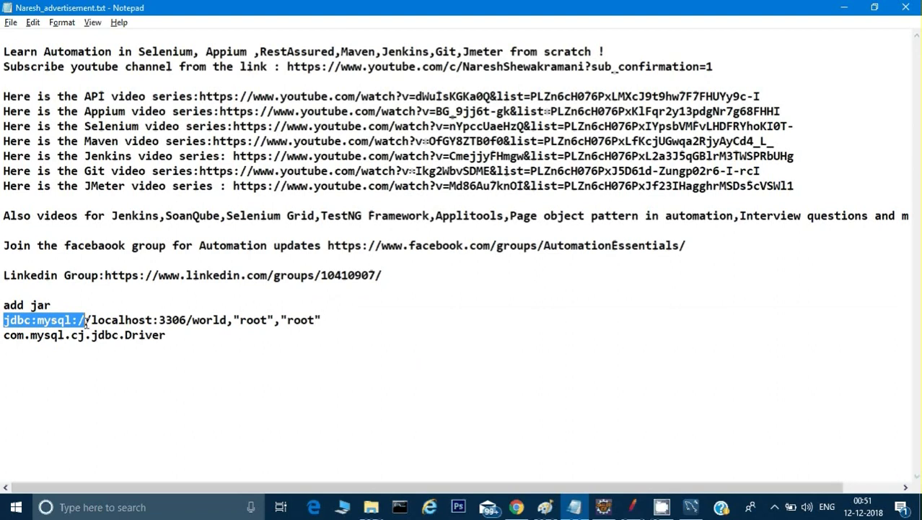
pyautogui.click(98, 319)
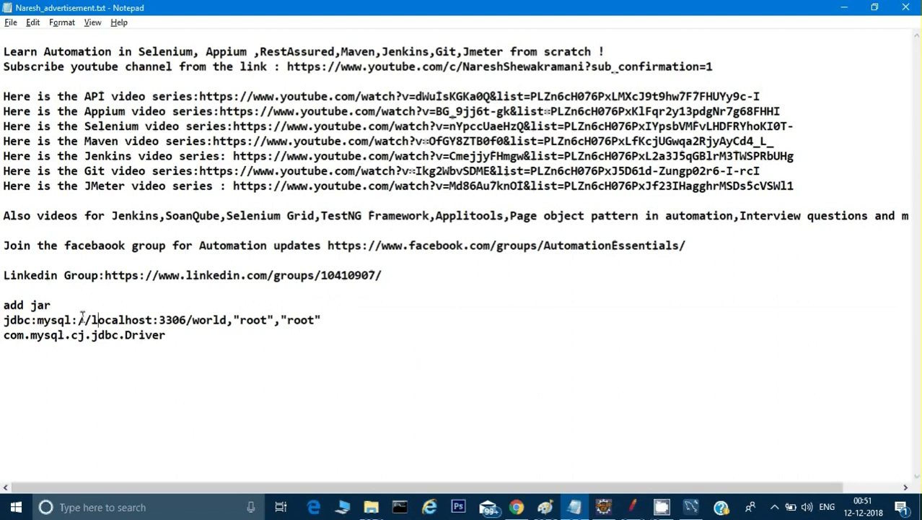
pyautogui.click(85, 319)
pyautogui.moveTo(85, 320); pyautogui.dragTo(149, 318)
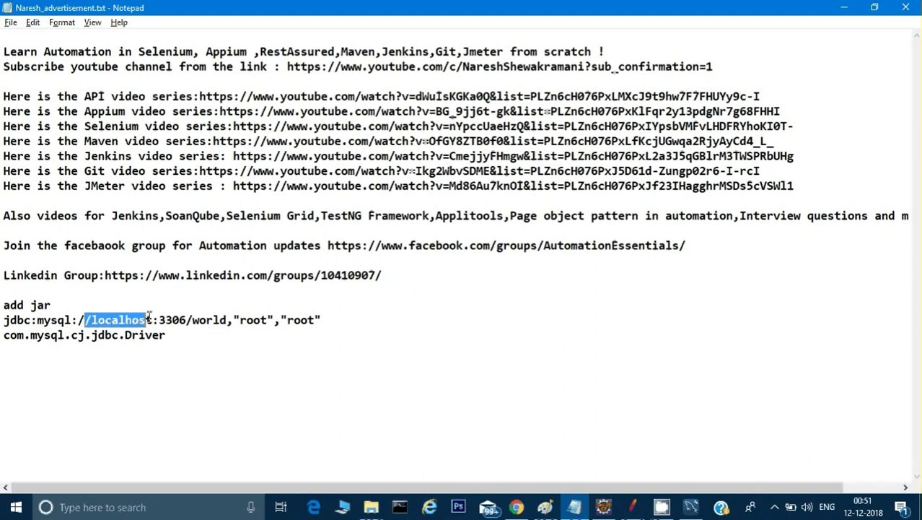
pyautogui.click(162, 320)
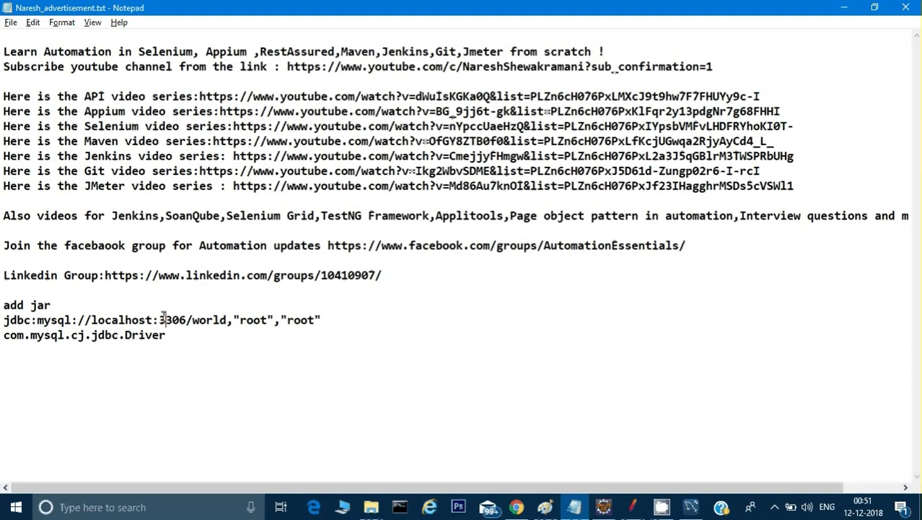
pyautogui.moveTo(166, 320); pyautogui.dragTo(178, 319)
pyautogui.rightClick(176, 317)
pyautogui.click(178, 320)
pyautogui.moveTo(158, 319)
pyautogui.mouseDown()
pyautogui.moveTo(182, 320)
pyautogui.moveTo(153, 320)
pyautogui.mouseUp()
pyautogui.click(195, 325)
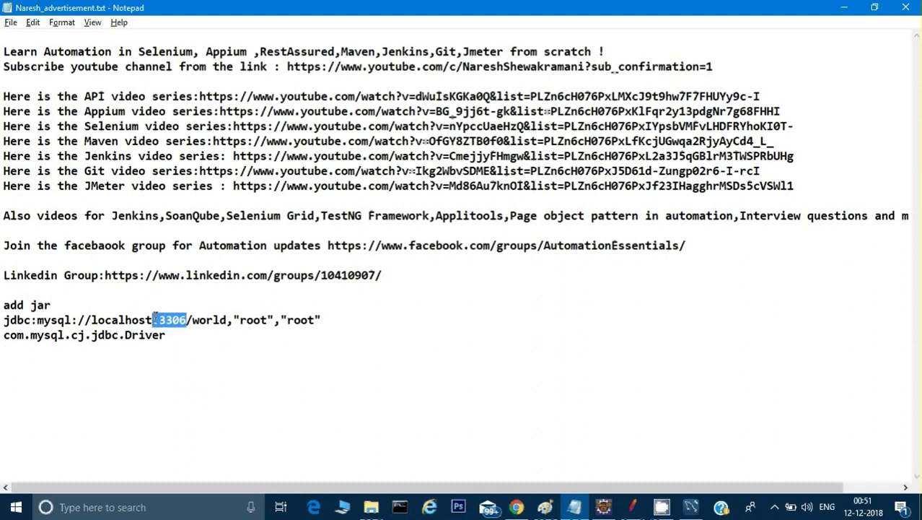
pyautogui.click(106, 318)
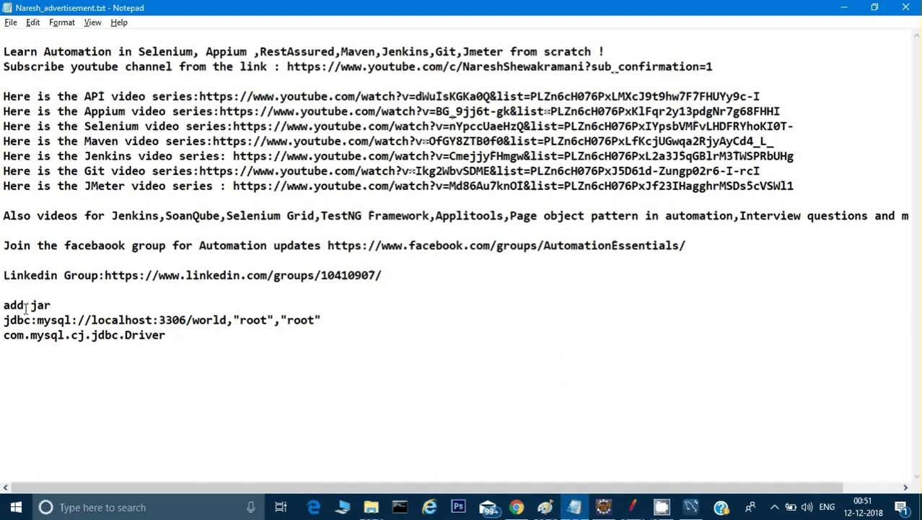
# Select the full jdbc:mysql://localhost:3306/world URL and carry it into JMeter's Database URL field
pyautogui.moveTo(2, 319); pyautogui.dragTo(227, 320)
pyautogui.hotkey('ctrl', 'c')
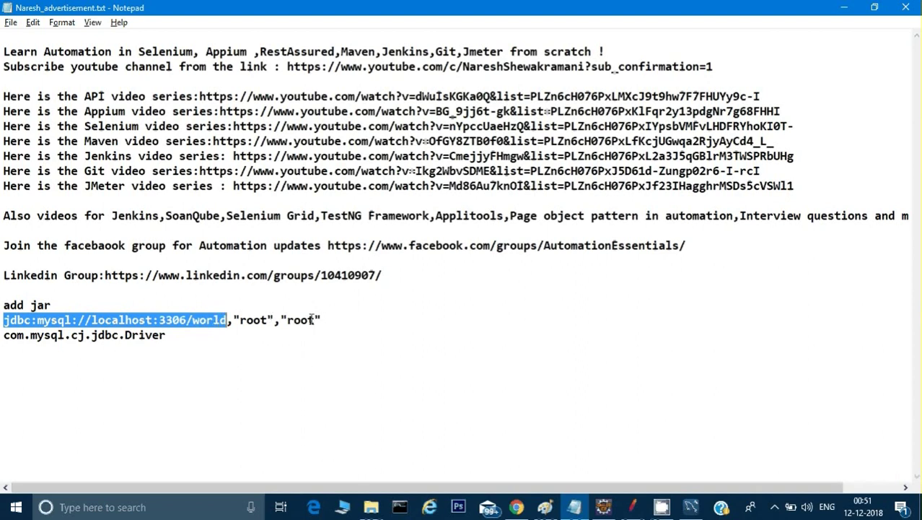
pyautogui.hotkey('alt', 'Tab')
pyautogui.click(323, 297)
# Paste the database URL, then fill in the database username and password from the notes
pyautogui.hotkey('ctrl', 'v')
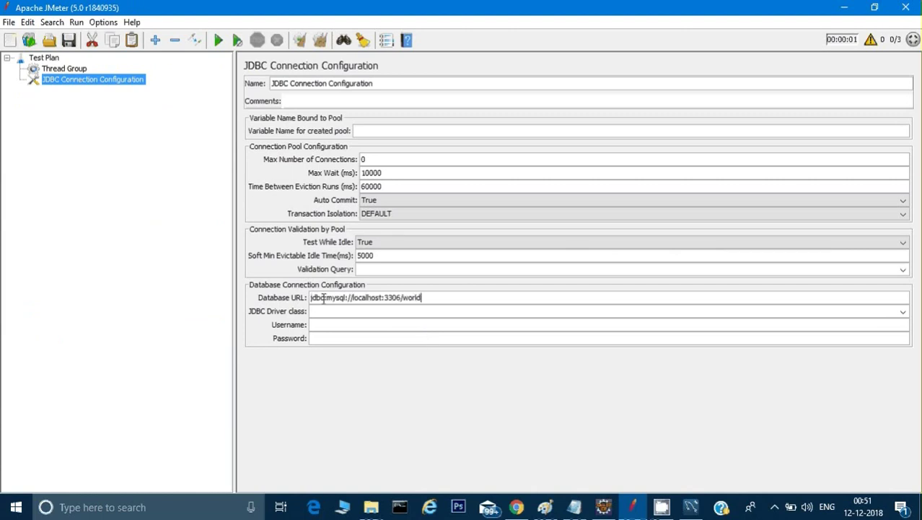
pyautogui.click(331, 312)
pyautogui.click(337, 328)
pyautogui.hotkey('alt', 'Tab')
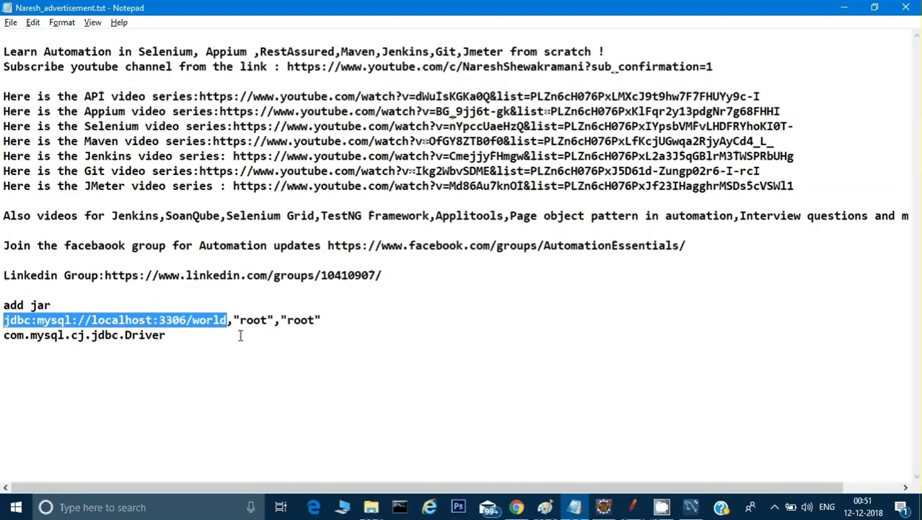
pyautogui.moveTo(240, 319); pyautogui.dragTo(270, 320)
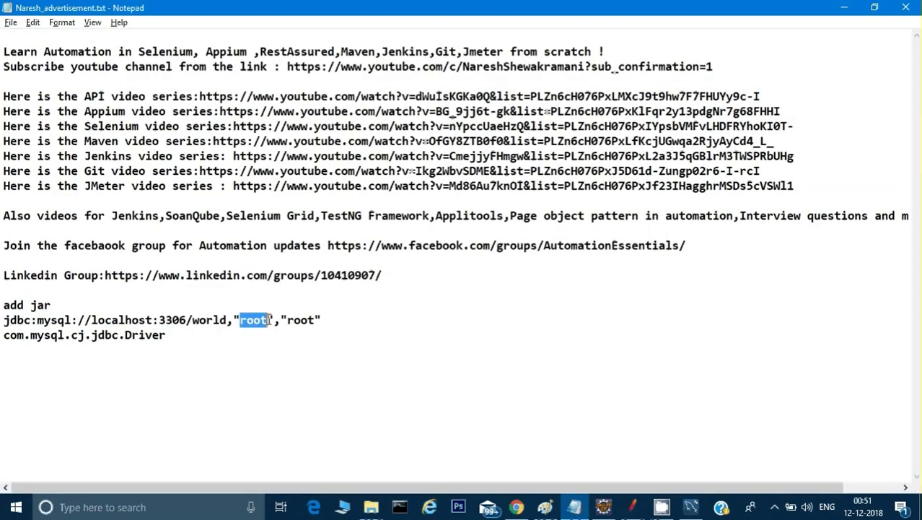
pyautogui.hotkey('ctrl', 'c')
pyautogui.hotkey('alt', 'Tab')
pyautogui.hotkey('ctrl', 'v')
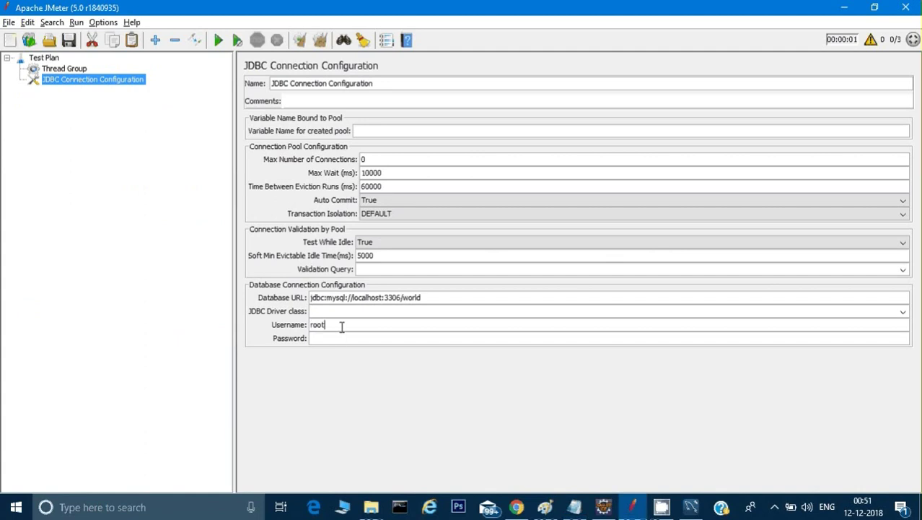
pyautogui.click(338, 335)
pyautogui.hotkey('ctrl', 'v')
# Copy com.mysql.cj.jdbc.Driver from the notes into the JDBC Driver class field
pyautogui.click(322, 311)
pyautogui.hotkey('alt', 'Tab')
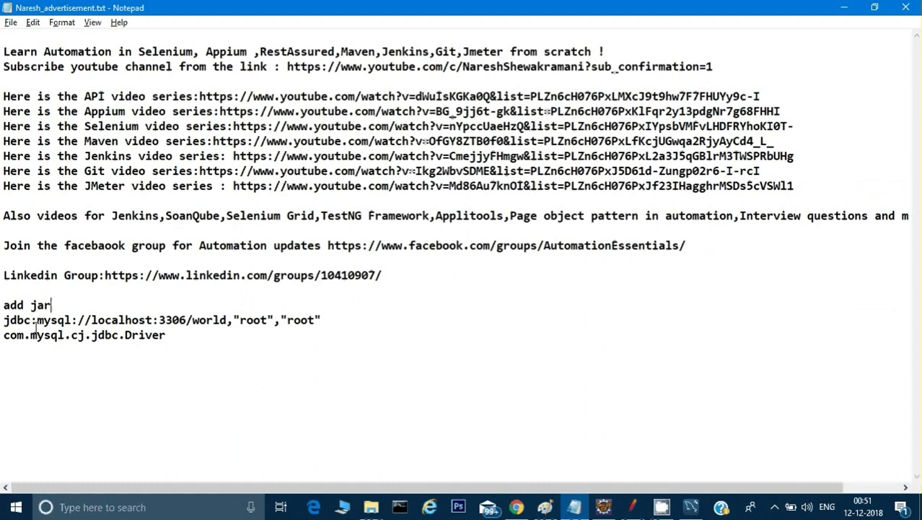
pyautogui.moveTo(5, 337)
pyautogui.mouseDown()
pyautogui.moveTo(29, 345)
pyautogui.moveTo(56, 335)
pyautogui.moveTo(170, 335)
pyautogui.moveTo(6, 349)
pyautogui.mouseUp()
pyautogui.moveTo(65, 336); pyautogui.dragTo(85, 337)
pyautogui.click(49, 344)
pyautogui.moveTo(6, 334); pyautogui.dragTo(180, 332)
pyautogui.hotkey('alt', 'Tab')
pyautogui.hotkey('alt', 'Tab')
pyautogui.hotkey('alt', 'Tab')
pyautogui.click(326, 314)
pyautogui.hotkey('ctrl', 'v')
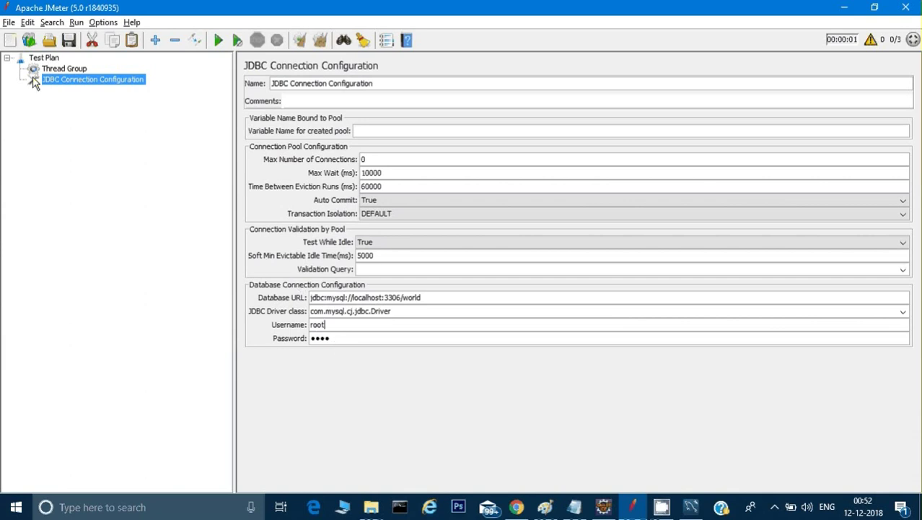
# Add a JDBC Request sampler to the Thread Group, keeping Select Statement as the query type
pyautogui.click(52, 69)
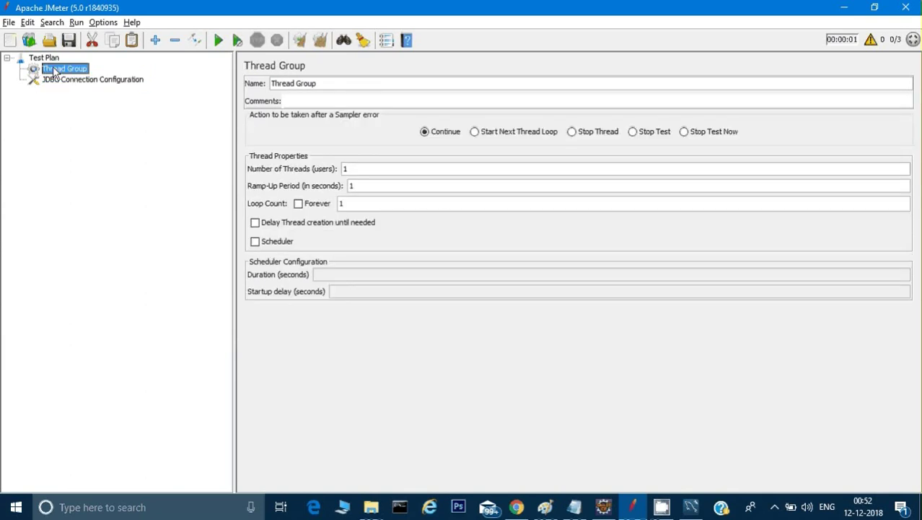
pyautogui.rightClick(53, 69)
pyautogui.moveTo(67, 77)
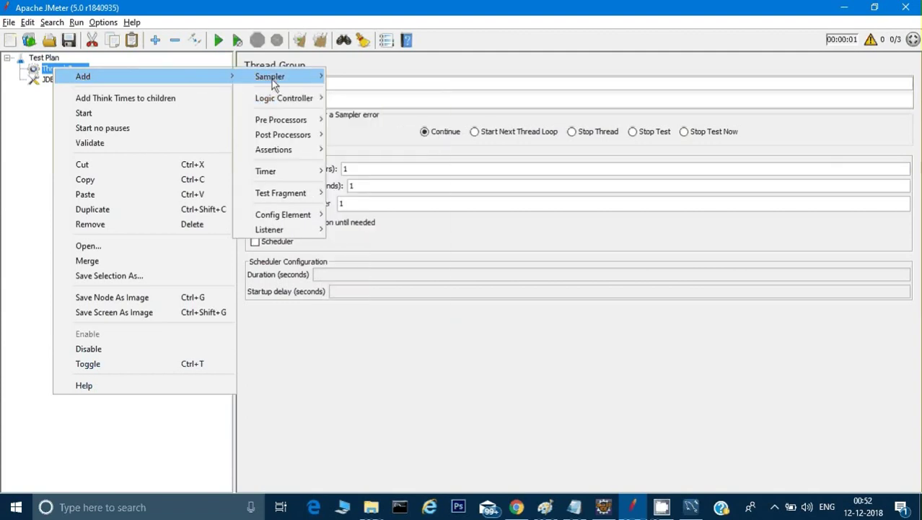
pyautogui.moveTo(324, 99)
pyautogui.moveTo(296, 78)
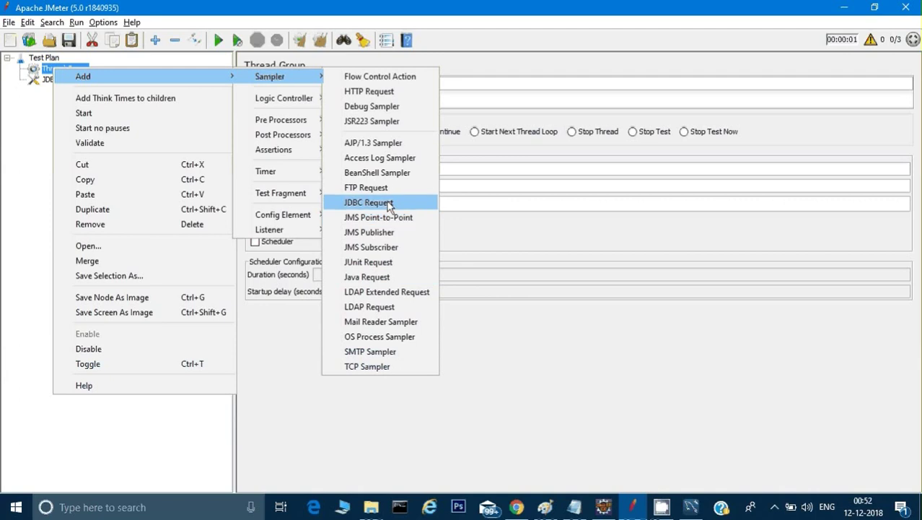
pyautogui.click(387, 202)
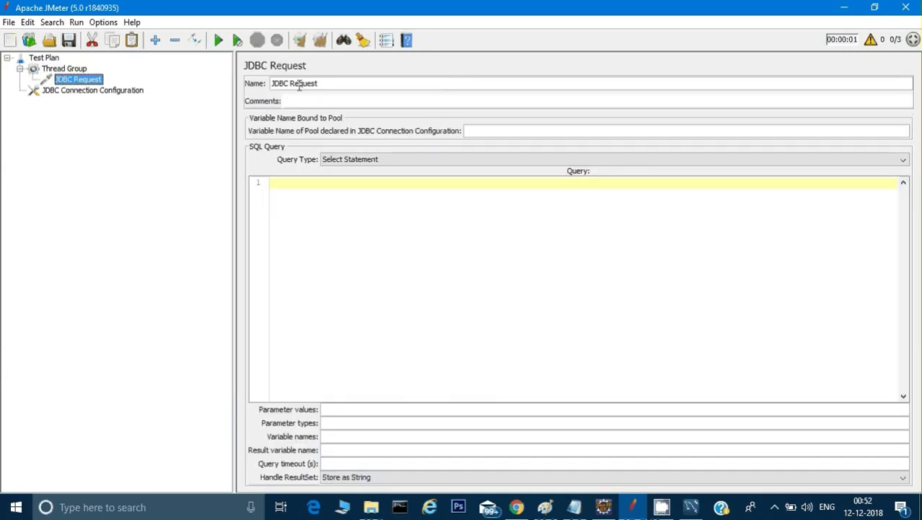
pyautogui.click(342, 160)
pyautogui.click(342, 160)
pyautogui.click(313, 182)
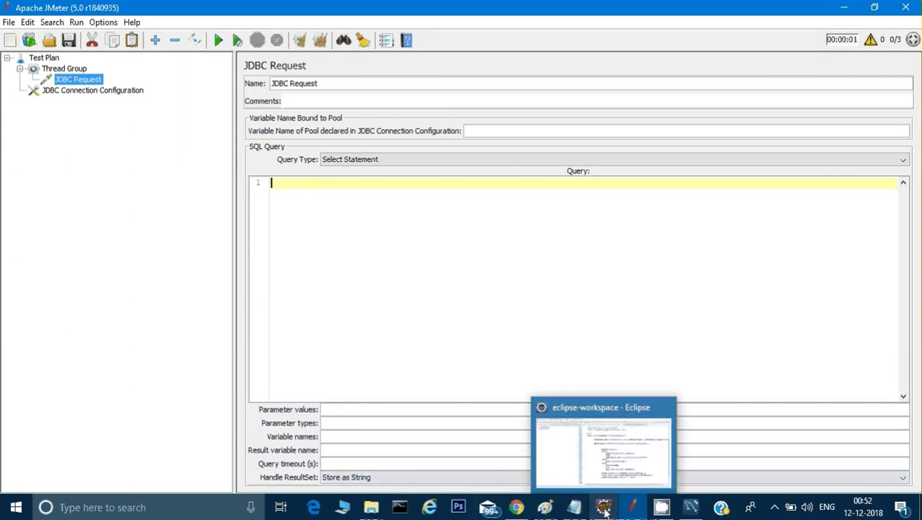
# Copy select * From City where Name='Kabul' from MySQL Workbench into the query box
pyautogui.click(691, 507)
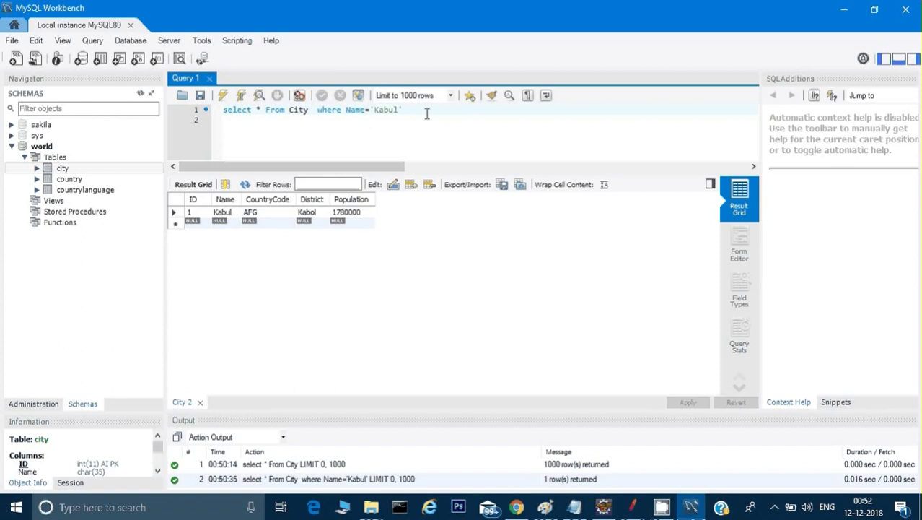
pyautogui.moveTo(426, 112); pyautogui.dragTo(224, 109)
pyautogui.hotkey('ctrl', 'c')
pyautogui.hotkey('alt', 'Tab')
pyautogui.click(289, 191)
pyautogui.hotkey('ctrl', 'v')
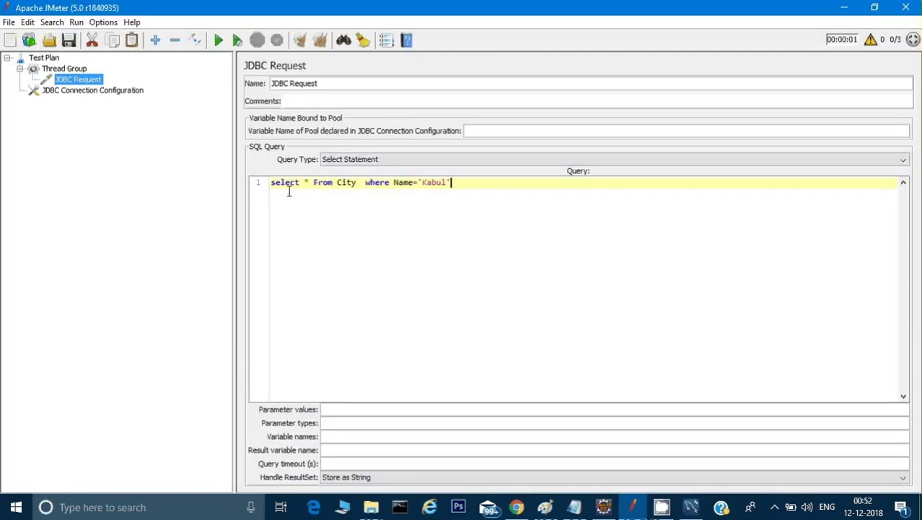
# Drag the JDBC Connection Configuration node above the Thread Group, directly under Test Plan
pyautogui.click(59, 68)
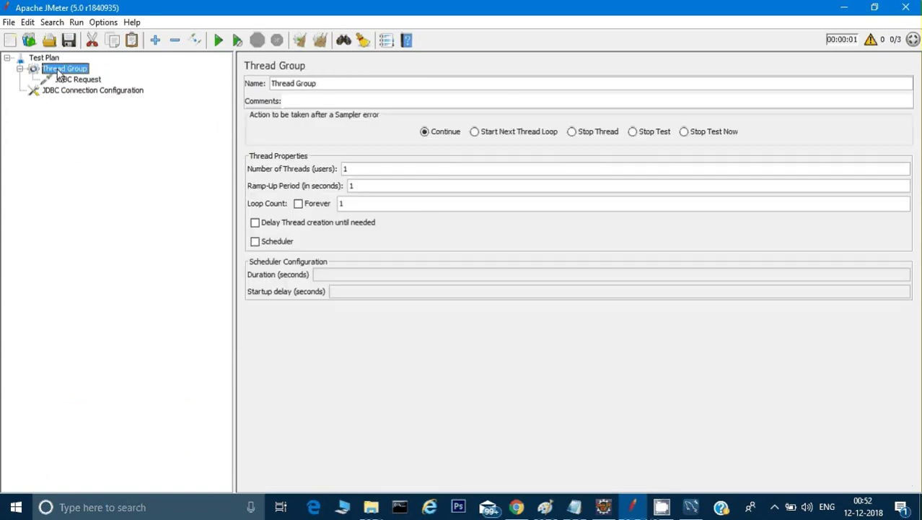
pyautogui.click(50, 90)
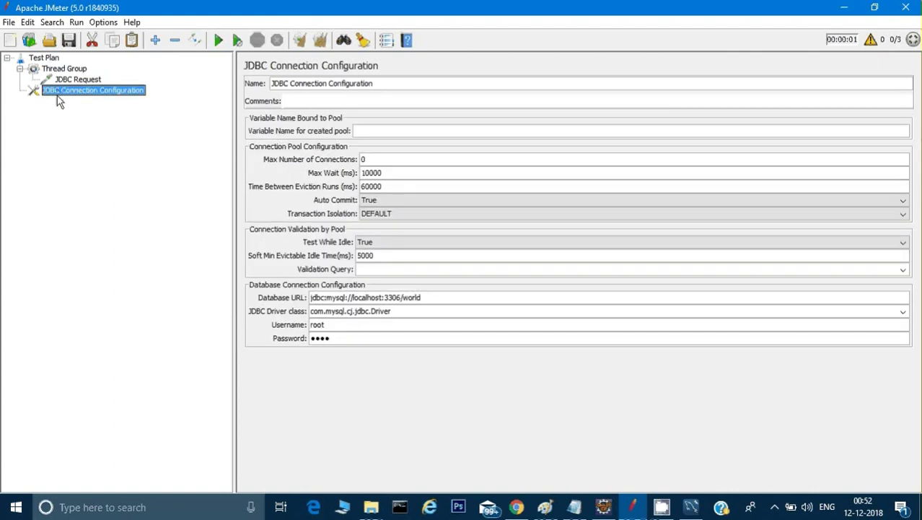
pyautogui.moveTo(57, 93); pyautogui.dragTo(45, 69)
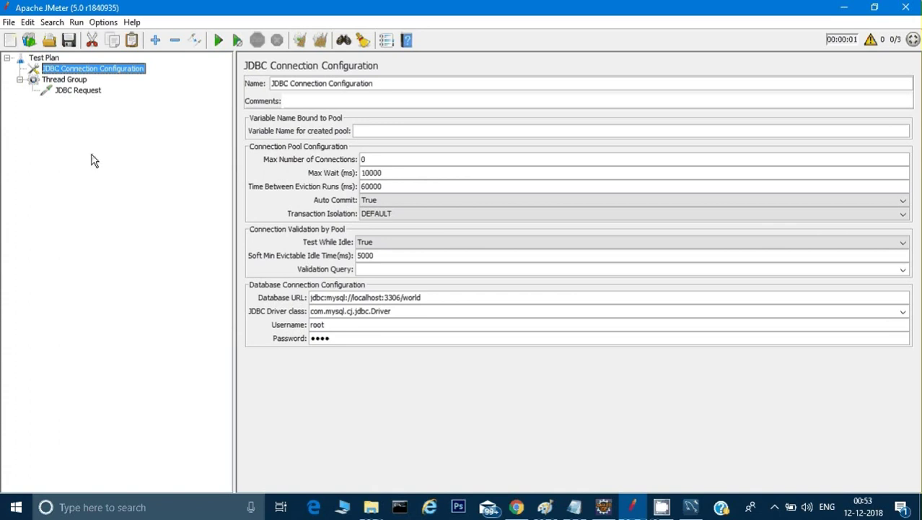
pyautogui.click(62, 80)
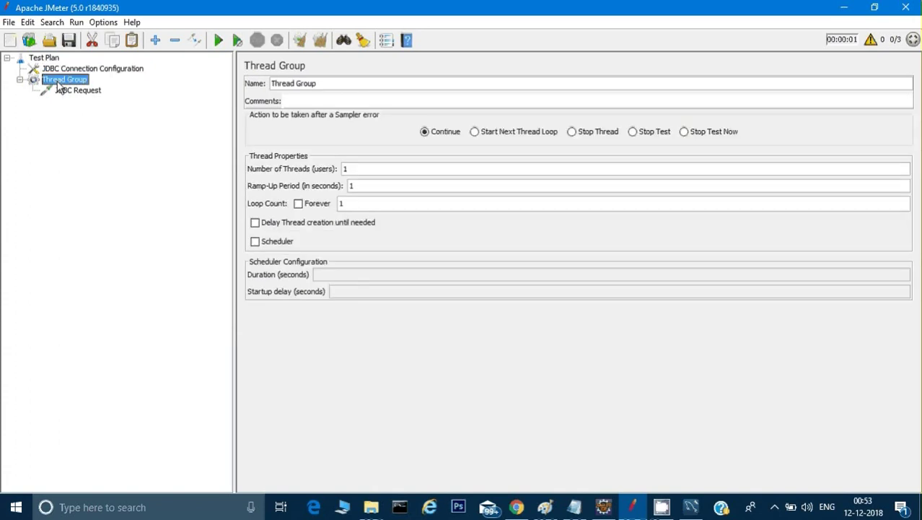
pyautogui.click(68, 69)
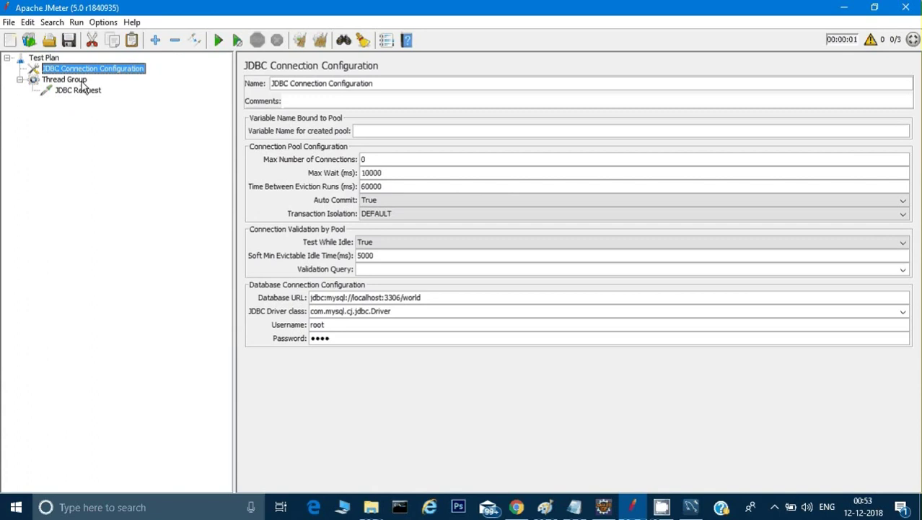
# Add a View Results Tree listener to the Thread Group
pyautogui.click(65, 80)
pyautogui.rightClick(66, 81)
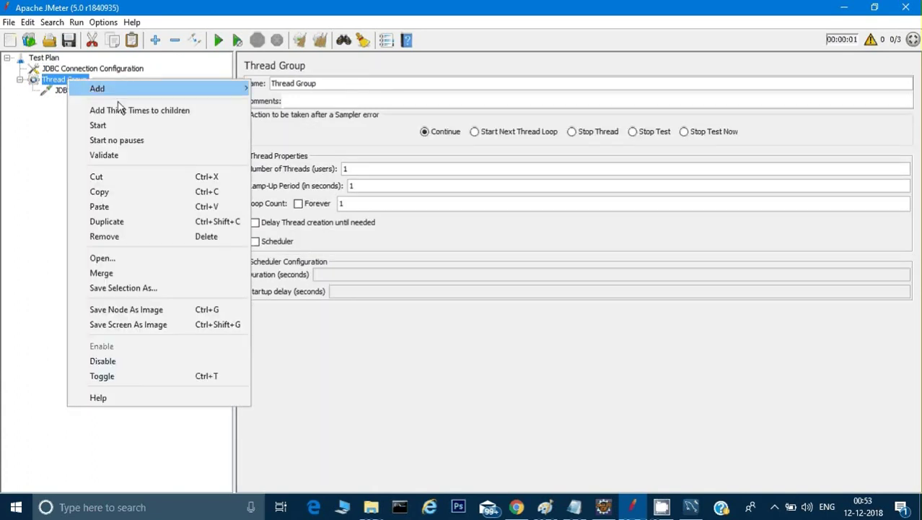
pyautogui.moveTo(119, 95)
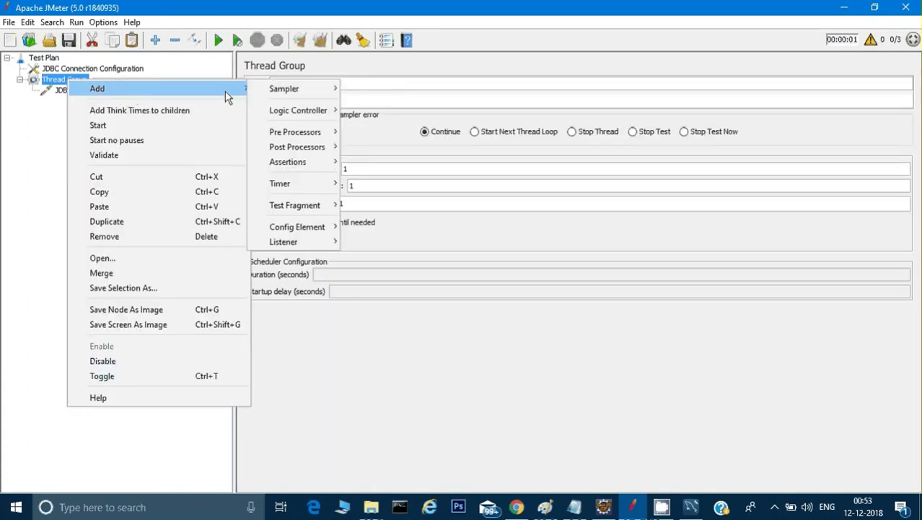
pyautogui.moveTo(292, 244)
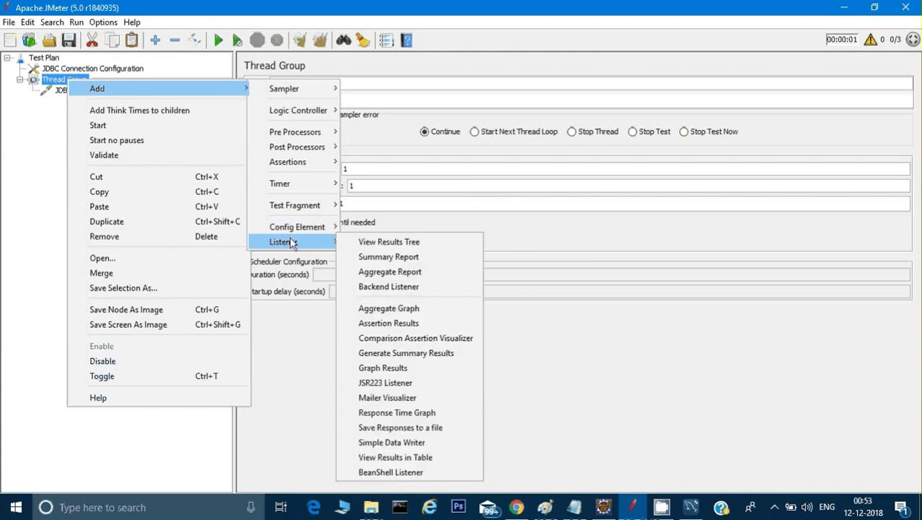
pyautogui.click(359, 242)
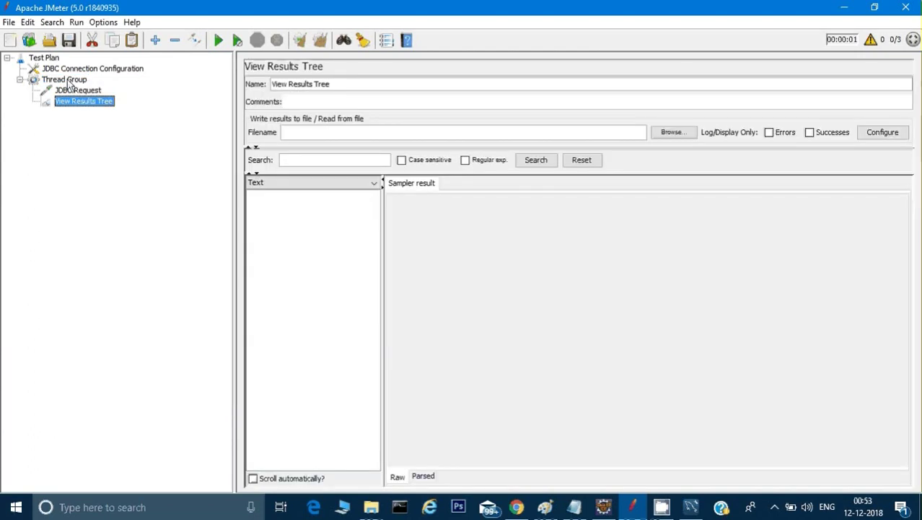
# Add a View Results in Table listener, then review the JDBC Request query
pyautogui.click(67, 79)
pyautogui.rightClick(67, 79)
pyautogui.moveTo(181, 96)
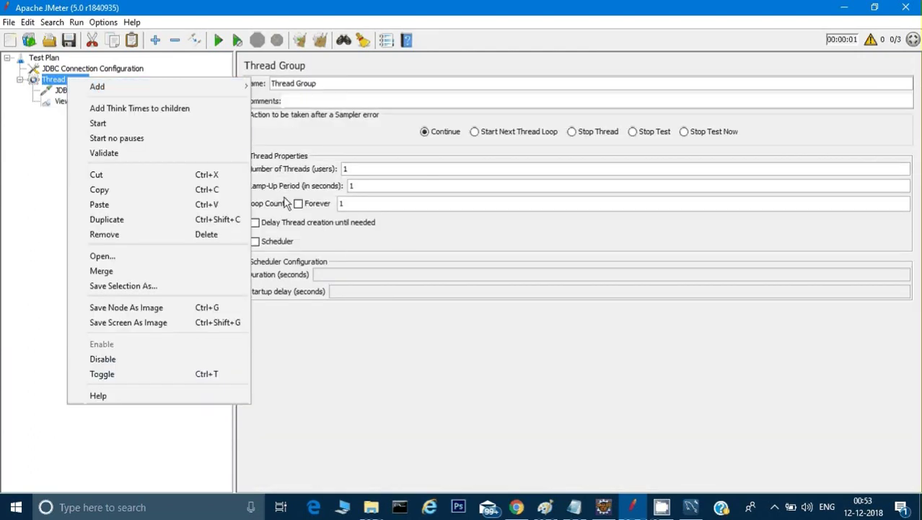
pyautogui.moveTo(293, 245)
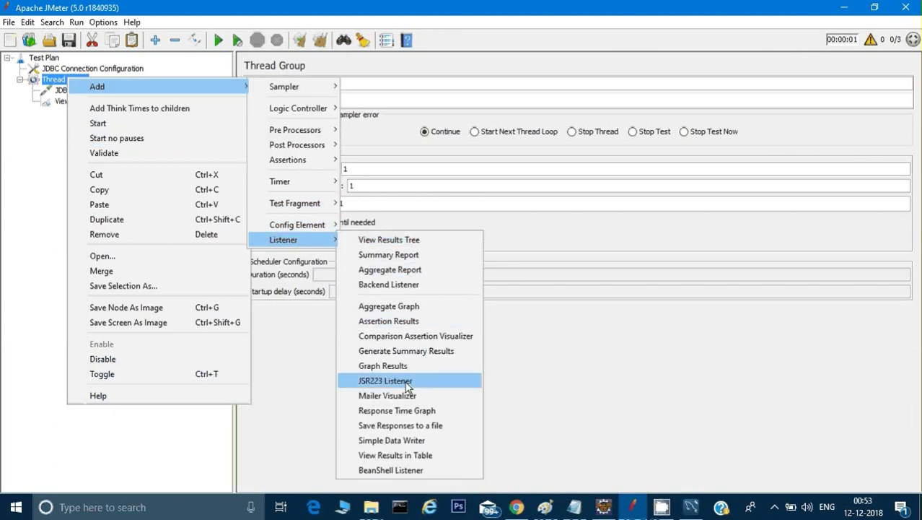
pyautogui.click(417, 454)
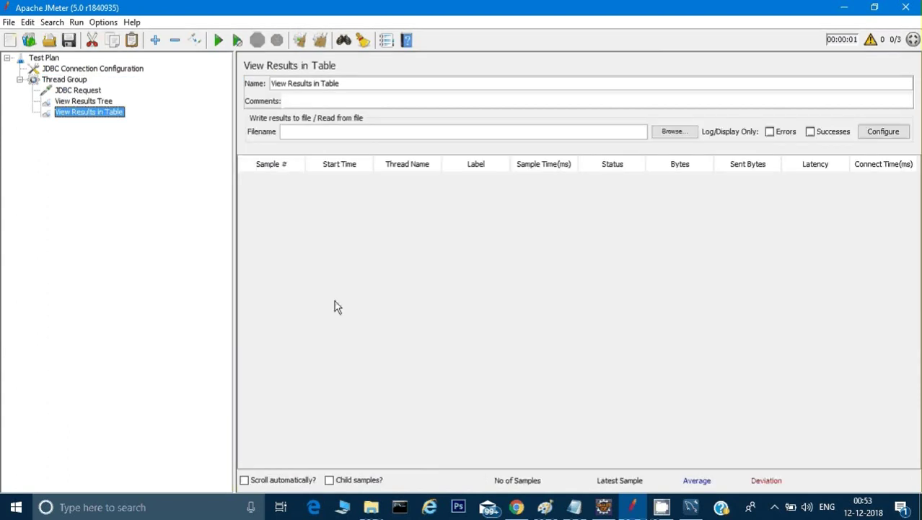
pyautogui.click(85, 101)
pyautogui.click(81, 92)
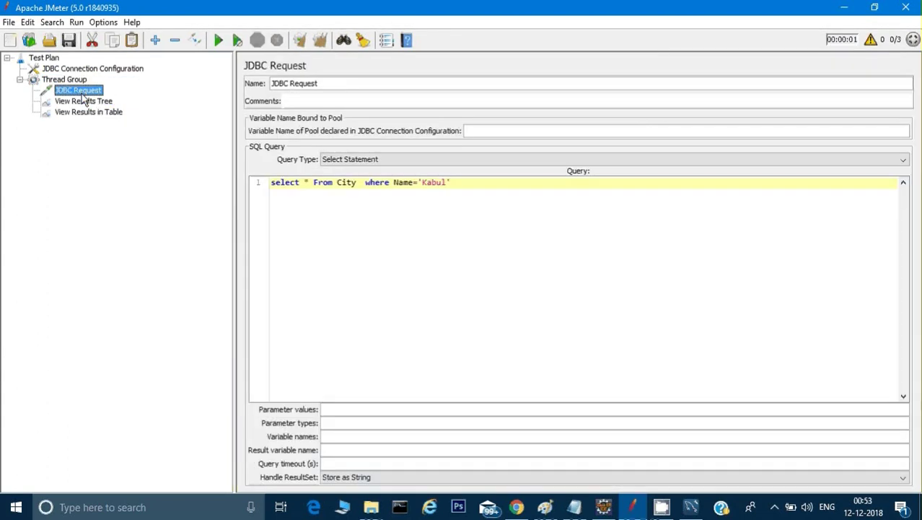
# Start the test and save the plan on the Desktop as Thread Group_jdbc.jmx when prompted
pyautogui.click(63, 80)
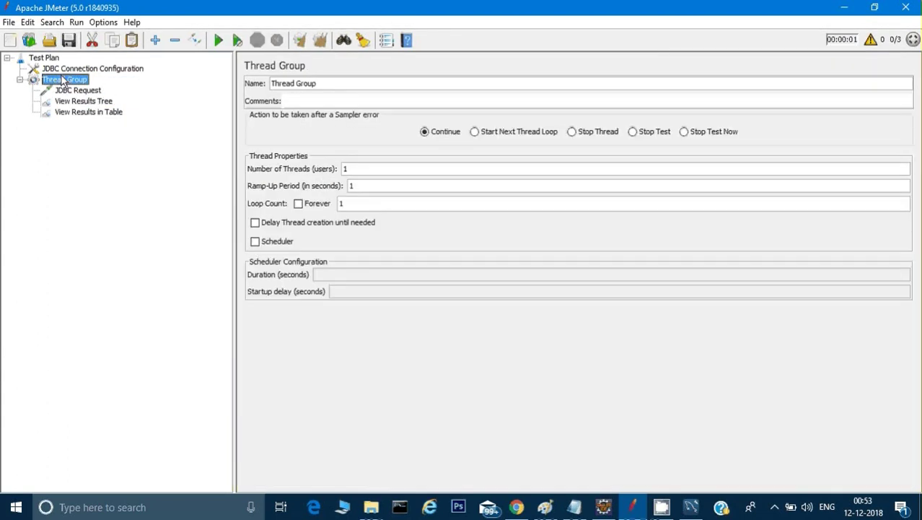
pyautogui.click(218, 40)
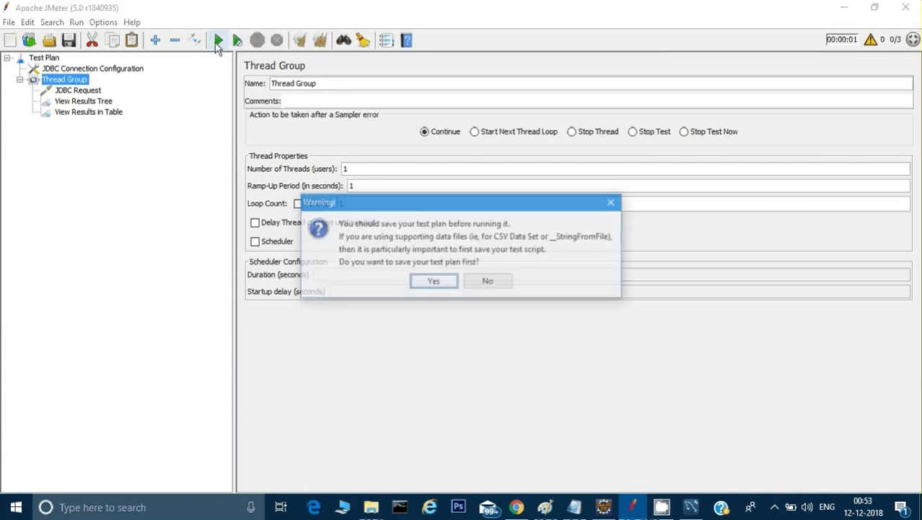
pyautogui.click(434, 282)
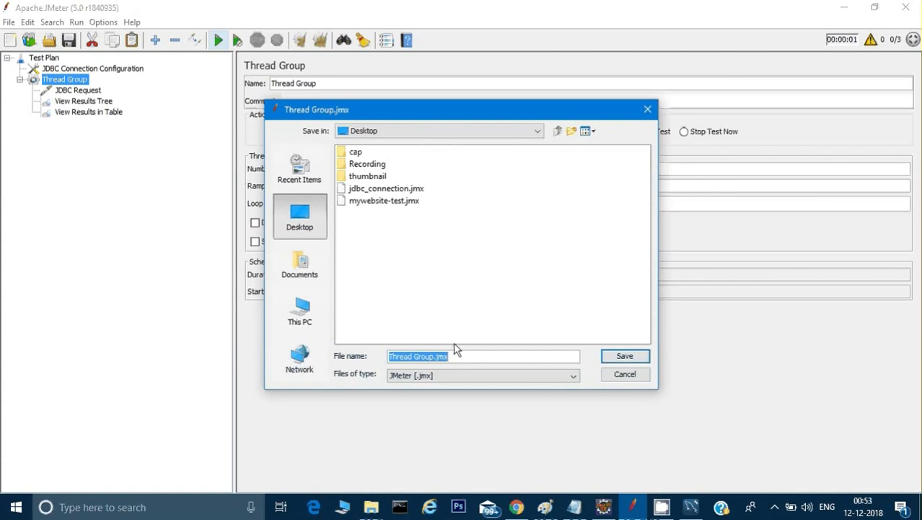
pyautogui.click(453, 359)
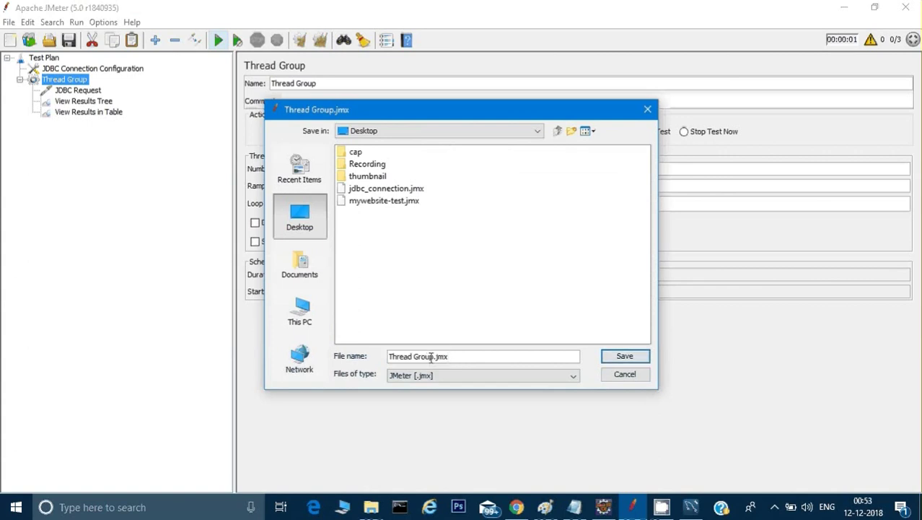
pyautogui.click(434, 356)
pyautogui.write('_jdbc')
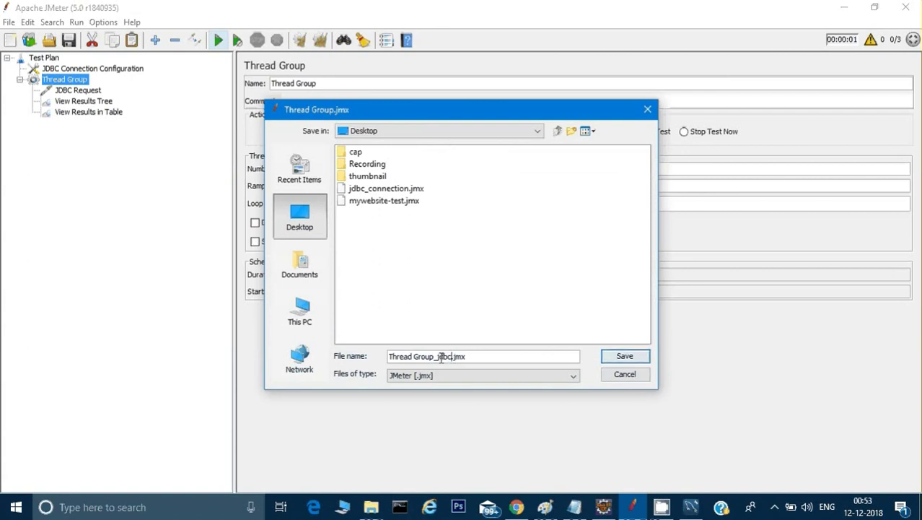
pyautogui.click(624, 356)
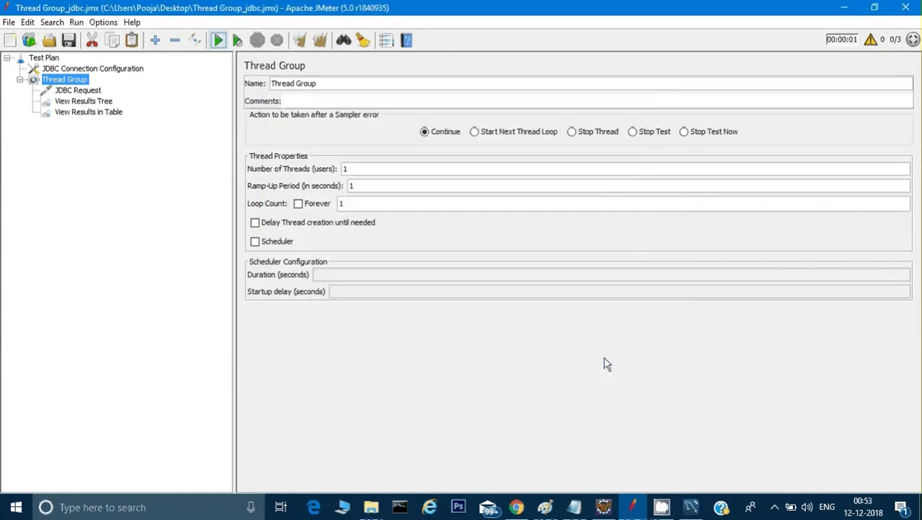
# Check the empty results, then open and enlarge the log showing the empty Variable Name error
pyautogui.click(90, 104)
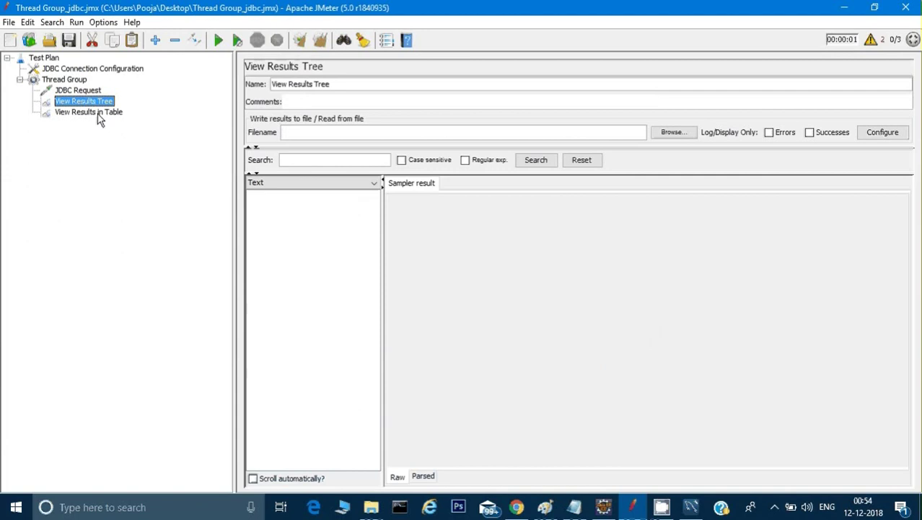
pyautogui.click(96, 112)
pyautogui.click(84, 101)
pyautogui.click(75, 91)
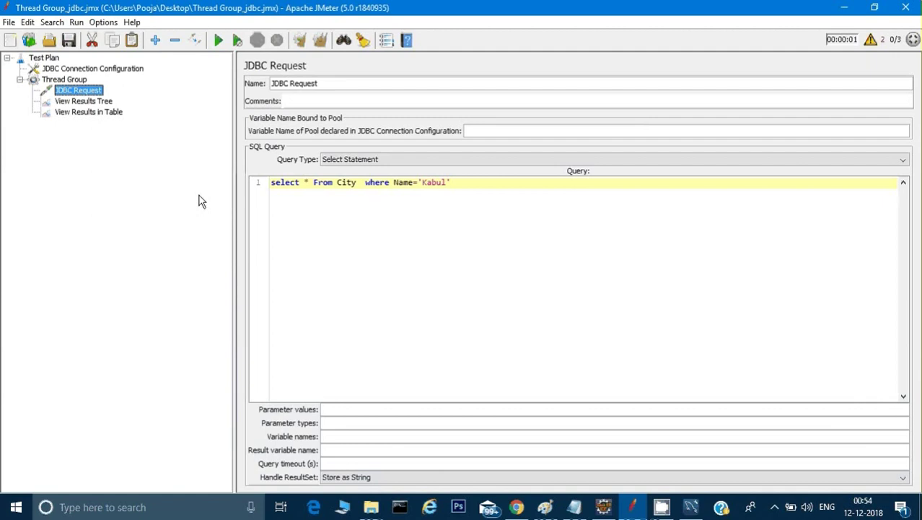
pyautogui.click(63, 82)
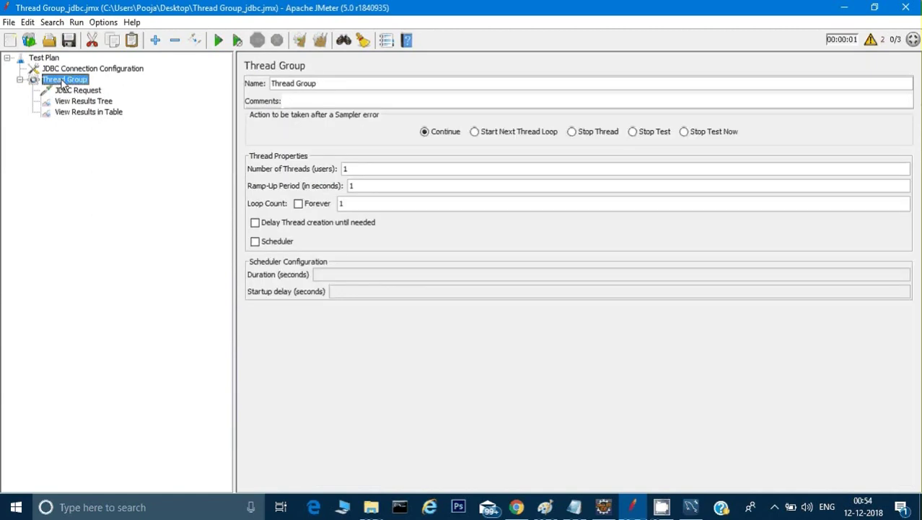
pyautogui.click(78, 91)
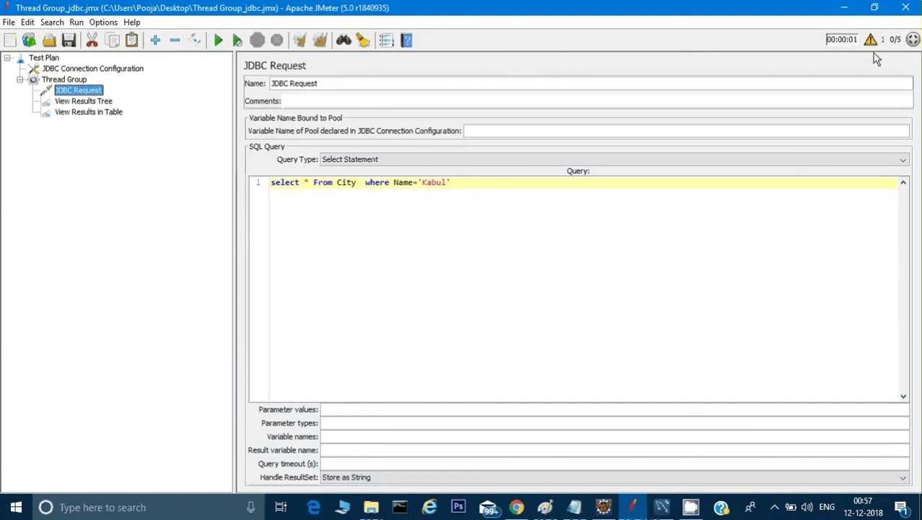
pyautogui.click(872, 41)
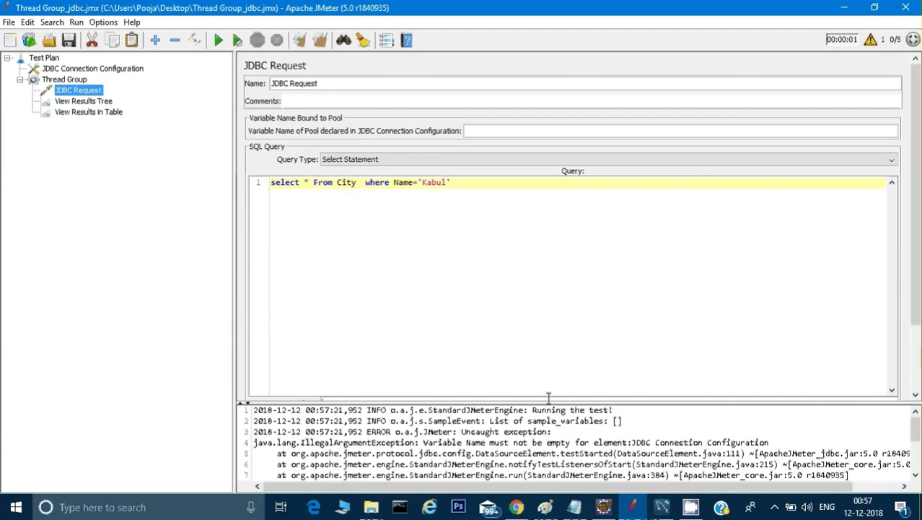
pyautogui.moveTo(548, 397); pyautogui.dragTo(542, 332)
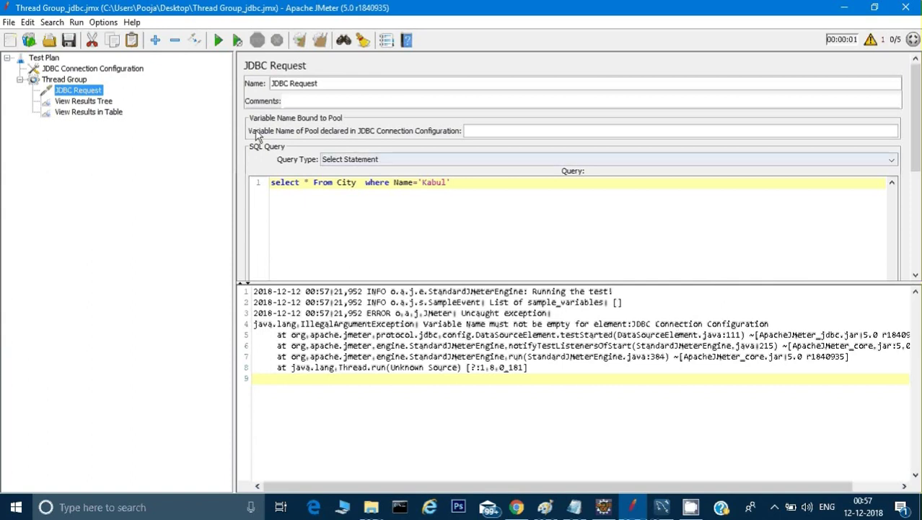
# Set the JDBC Connection Configuration's pool variable name to test
pyautogui.click(120, 70)
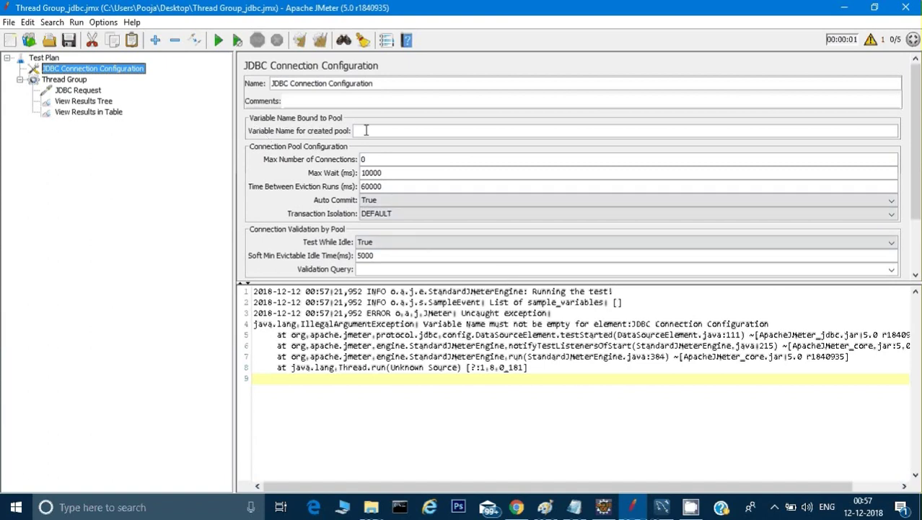
pyautogui.click(366, 130)
pyautogui.write('test')
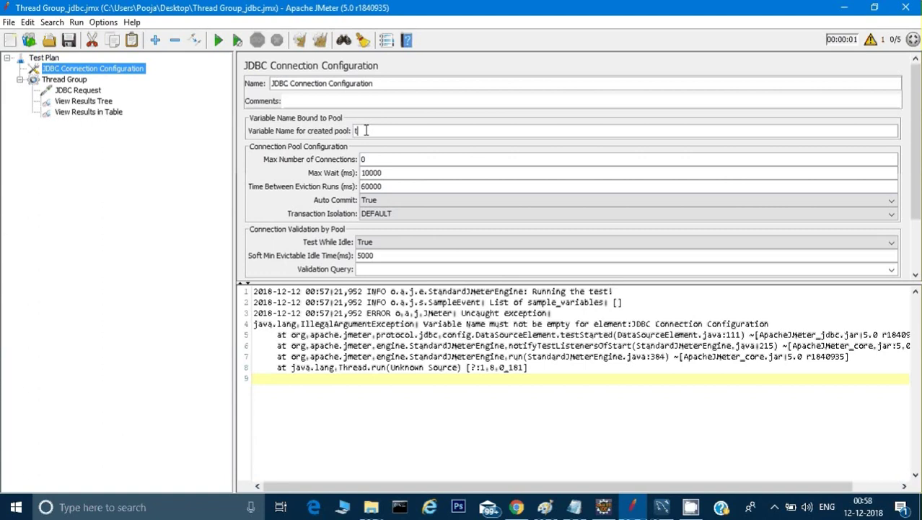
# Set the JDBC Request's Variable Name of Pool to test, correcting the typo
pyautogui.click(91, 92)
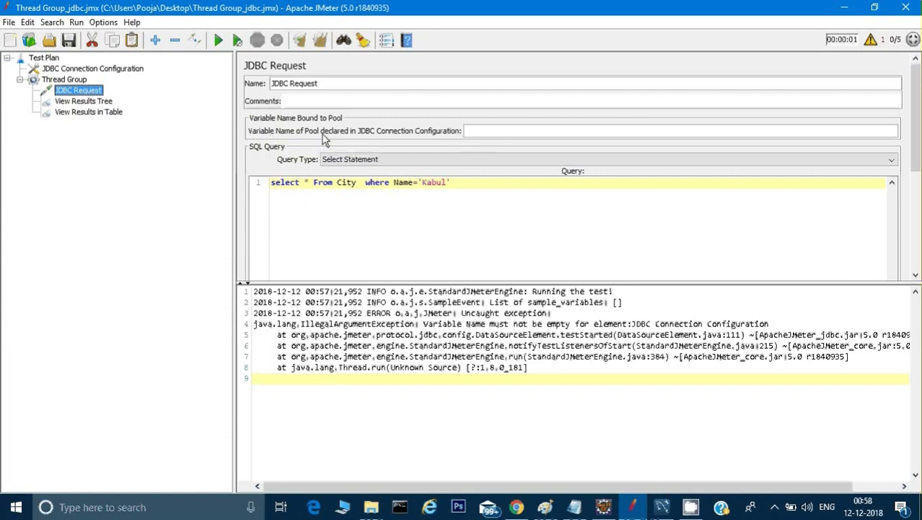
pyautogui.click(476, 129)
pyautogui.write('tst')
pyautogui.moveTo(486, 128); pyautogui.dragTo(457, 129)
pyautogui.write('r')
pyautogui.press('BackSpace')
pyautogui.write('test')
pyautogui.click(122, 69)
pyautogui.click(81, 90)
# Rerun the test plan and inspect the passing JDBC Request results returning the Kabul row
pyautogui.click(84, 101)
pyautogui.click(83, 114)
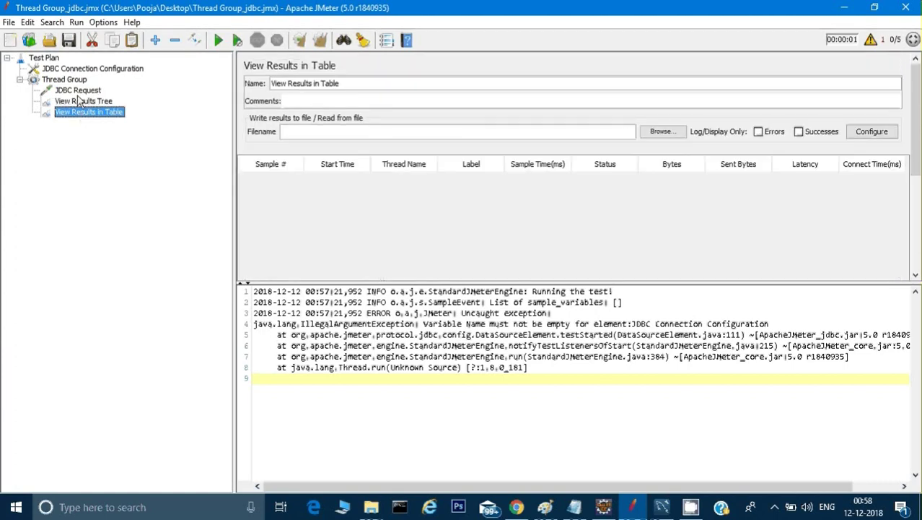
pyautogui.click(80, 91)
pyautogui.click(83, 101)
pyautogui.click(218, 40)
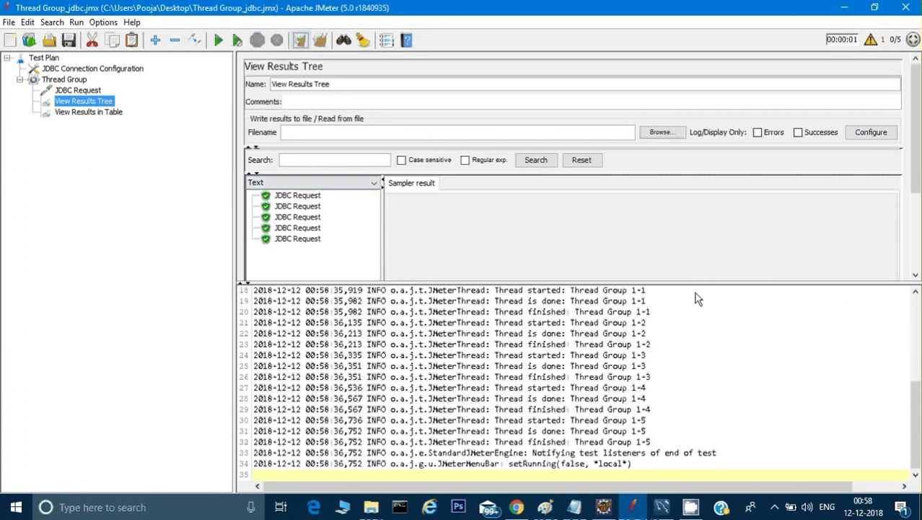
pyautogui.moveTo(694, 283); pyautogui.dragTo(678, 378)
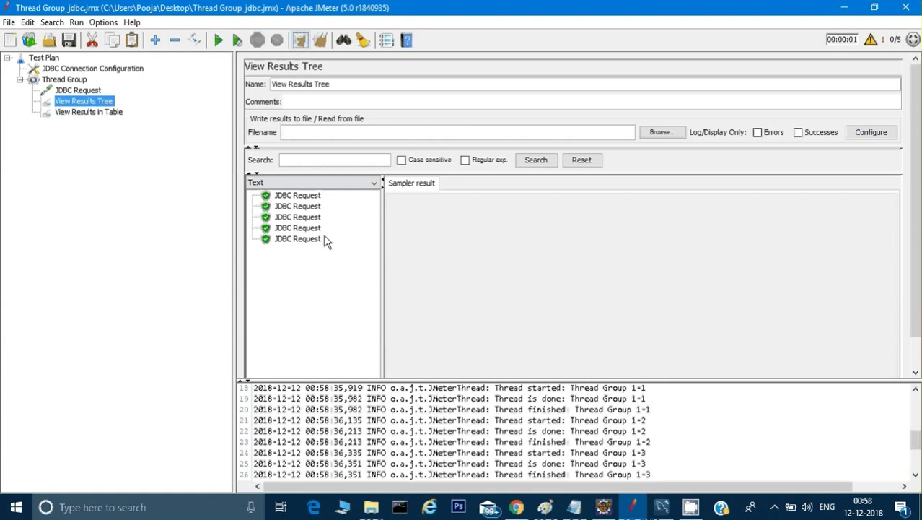
pyautogui.click(298, 198)
pyautogui.click(501, 184)
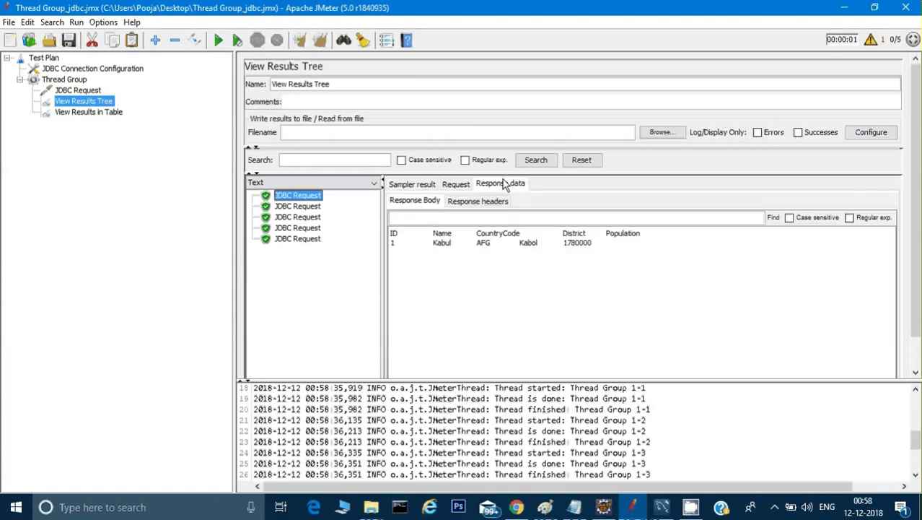
pyautogui.click(295, 208)
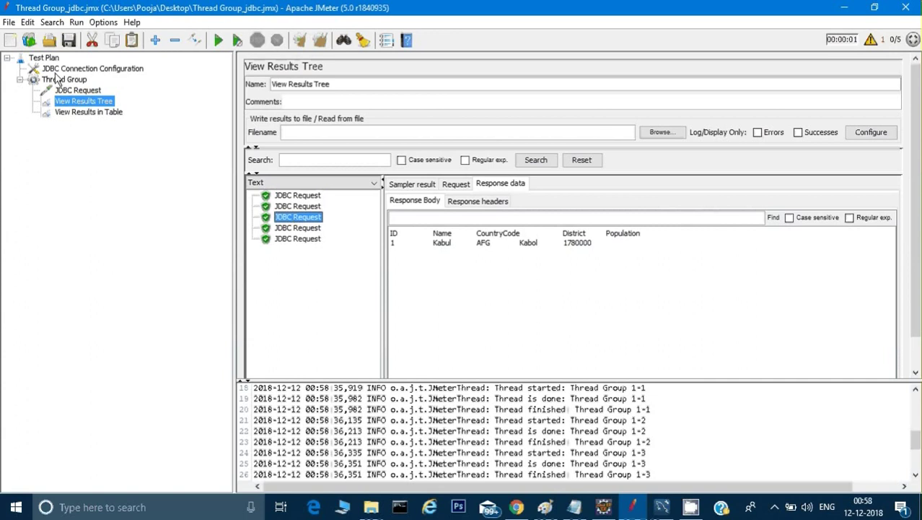
# Review the Thread Group, results table and JDBC Request query, then select the Thread Group
pyautogui.click(59, 80)
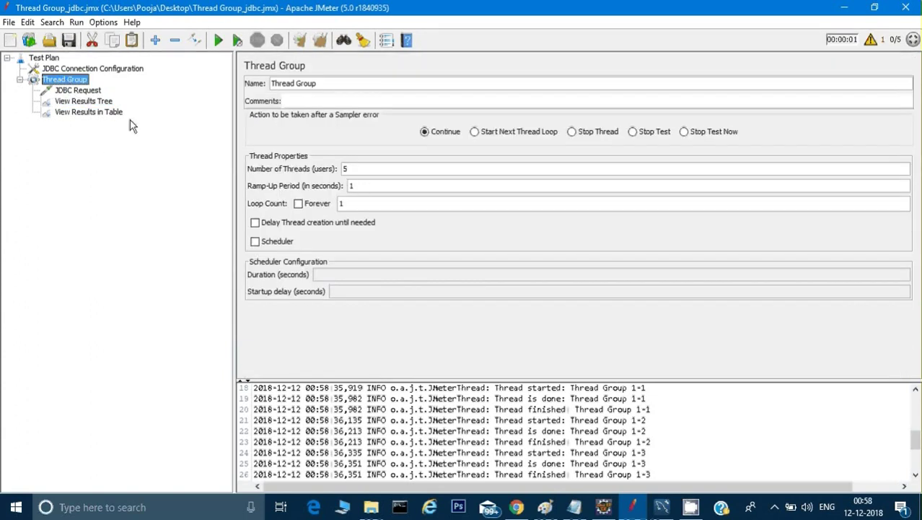
pyautogui.click(98, 102)
pyautogui.click(103, 115)
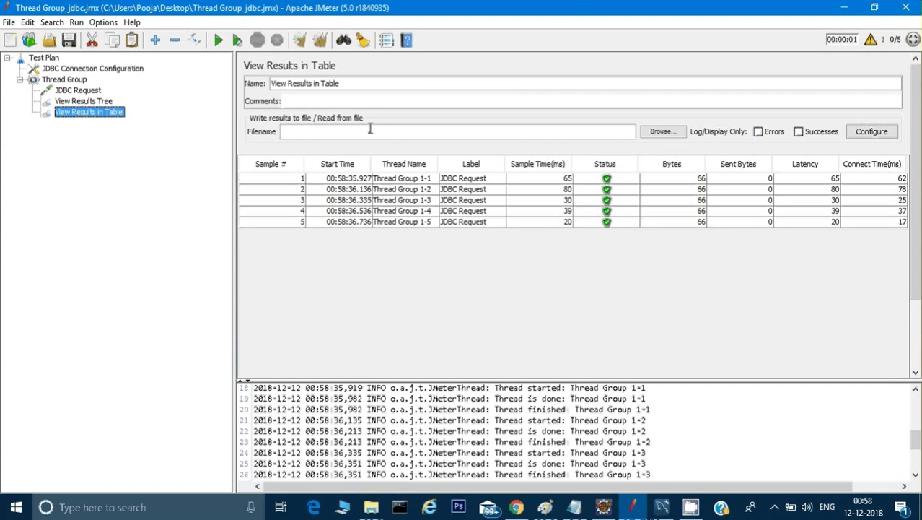
pyautogui.click(80, 93)
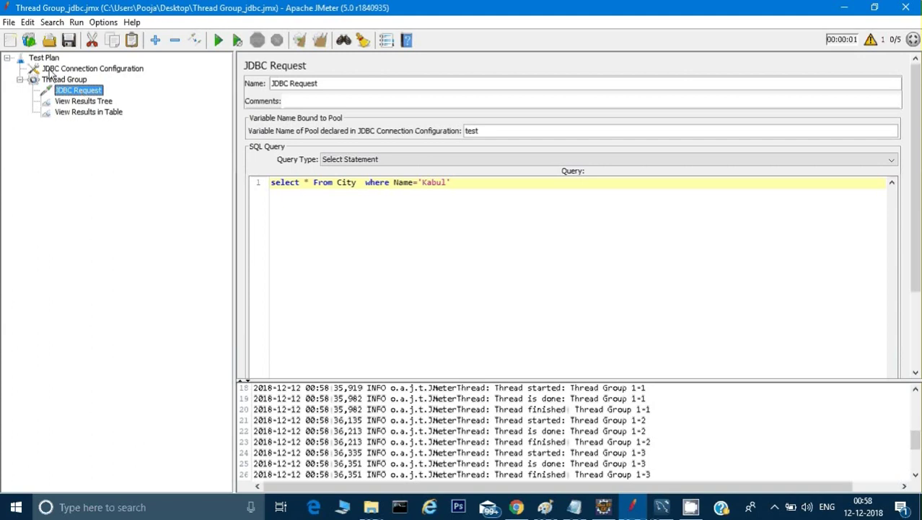
pyautogui.click(56, 79)
# Add a Response Assertion to the Thread Group and check the response data to match
pyautogui.rightClick(56, 80)
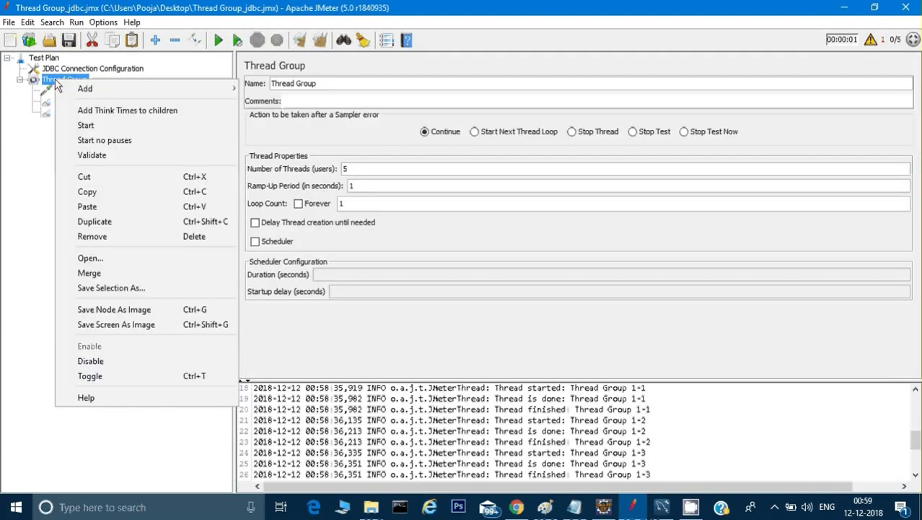
pyautogui.moveTo(69, 87)
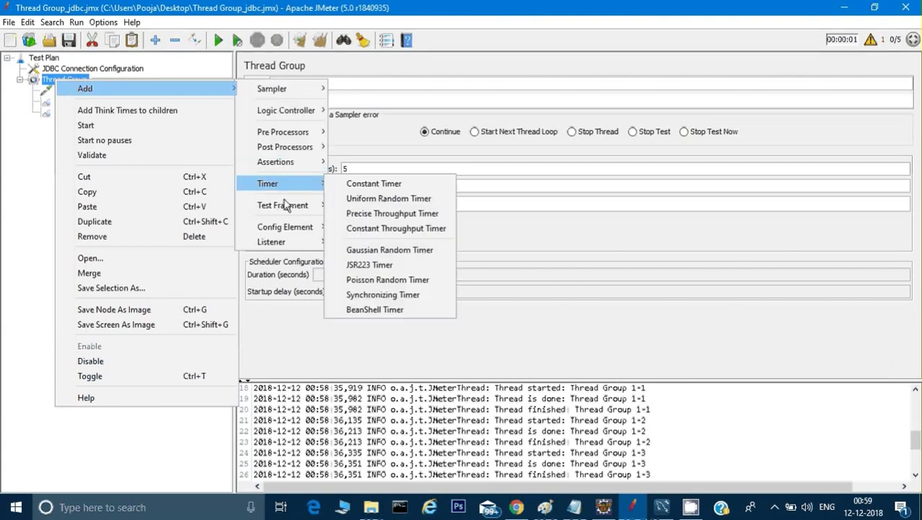
pyautogui.moveTo(305, 160)
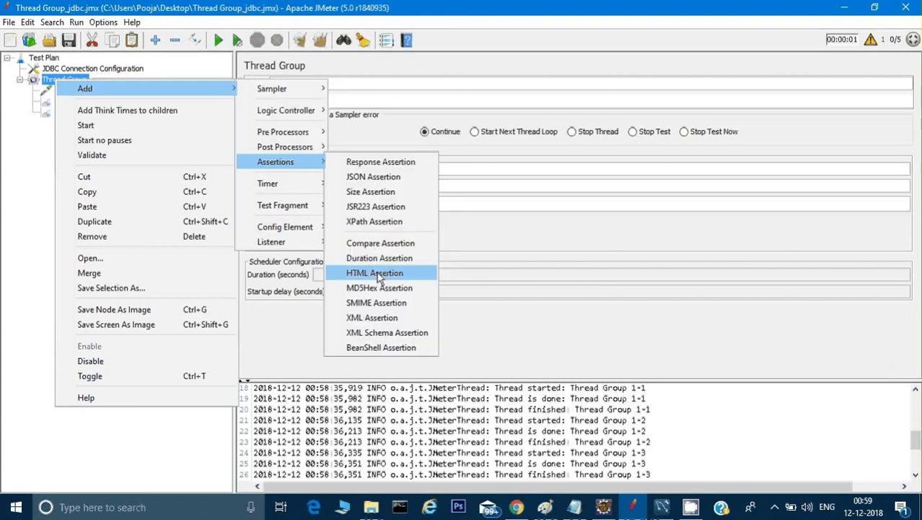
pyautogui.click(380, 163)
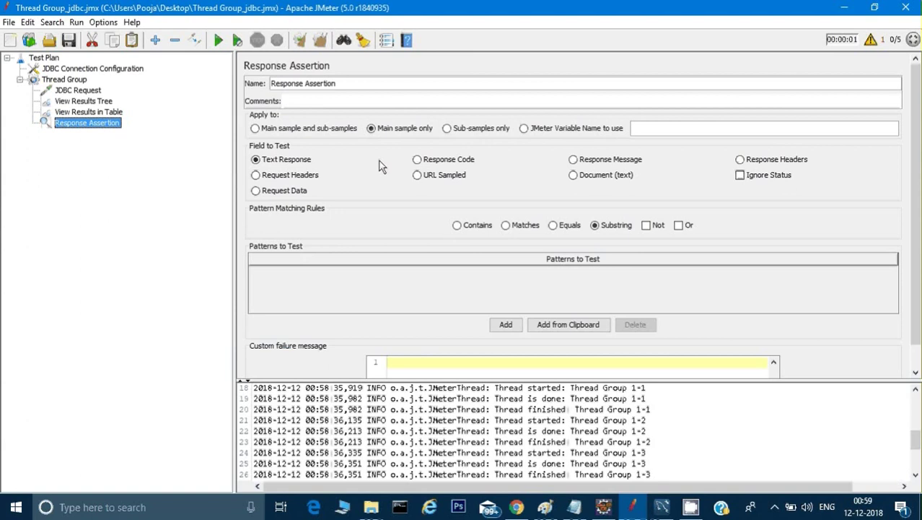
pyautogui.click(103, 114)
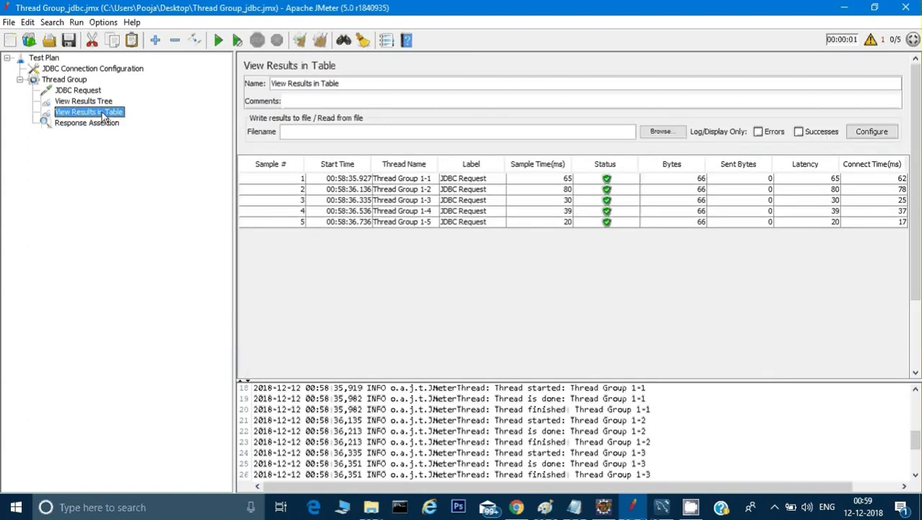
pyautogui.click(86, 103)
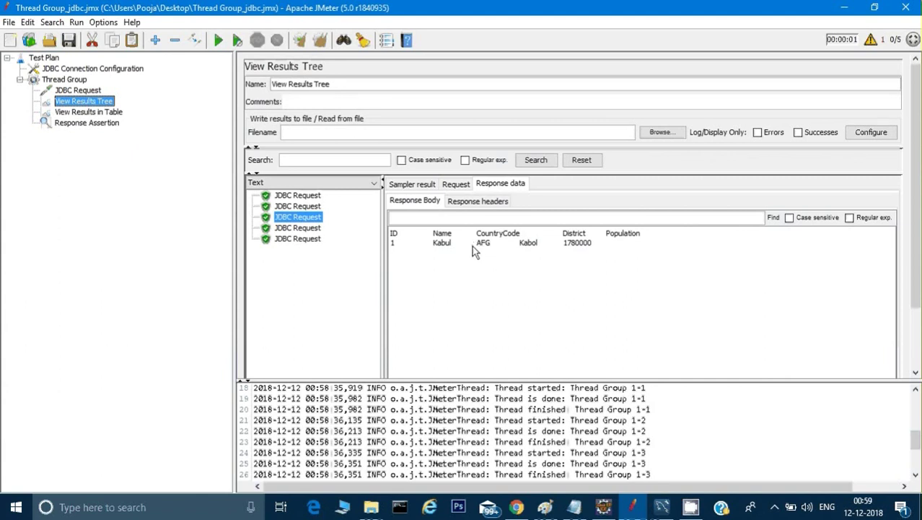
pyautogui.click(103, 124)
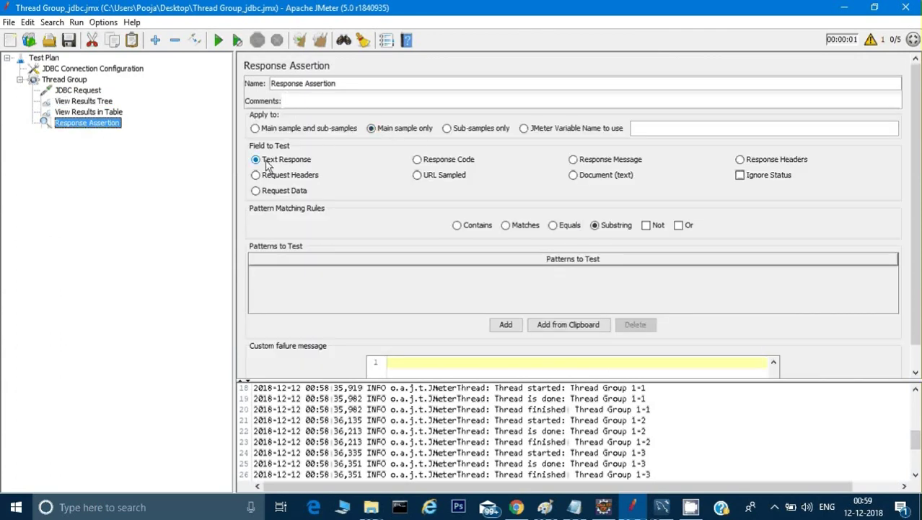
# Set the assertion to Contains and add the pattern AFG
pyautogui.click(476, 225)
pyautogui.click(503, 324)
pyautogui.click(396, 278)
pyautogui.doubleClick(395, 278)
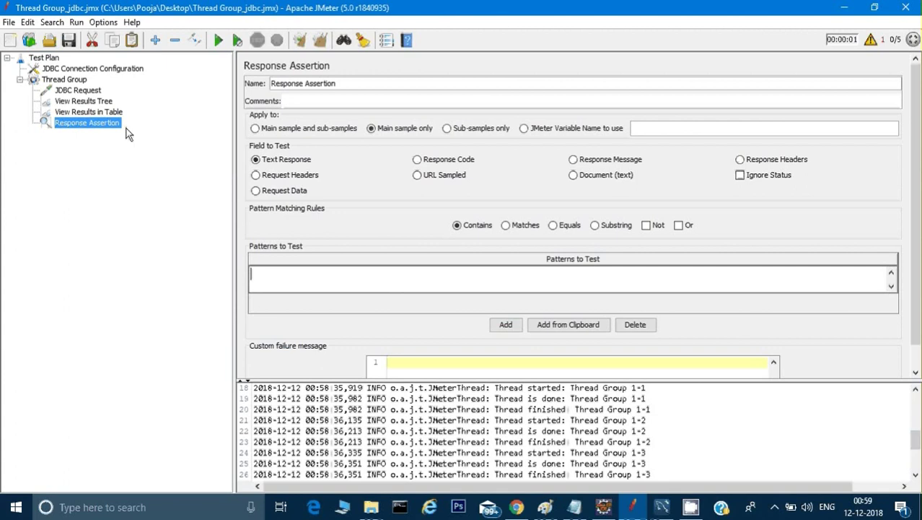
pyautogui.click(94, 112)
pyautogui.click(90, 102)
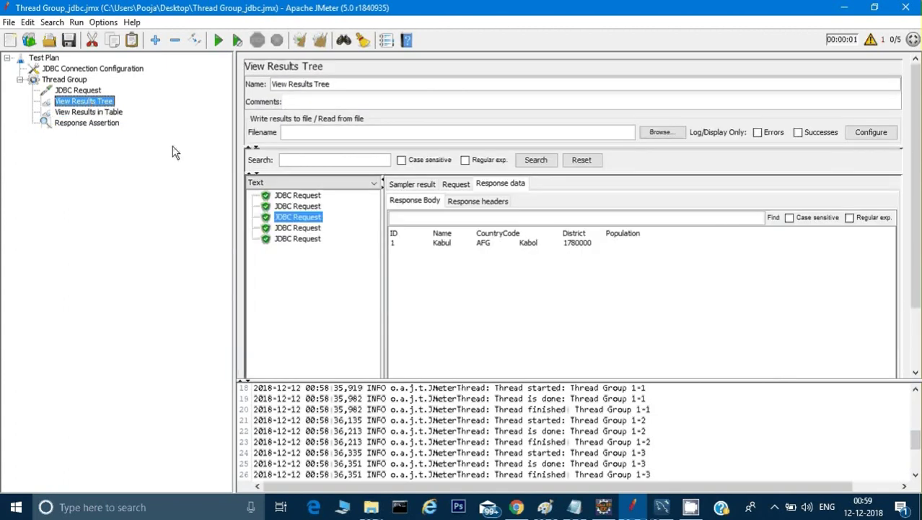
pyautogui.click(88, 124)
pyautogui.click(282, 269)
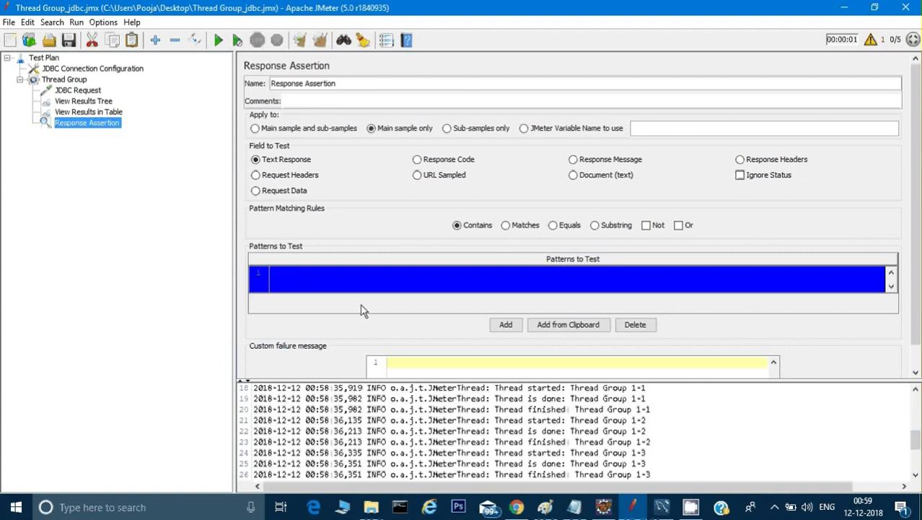
pyautogui.click(329, 280)
pyautogui.write('AFG')
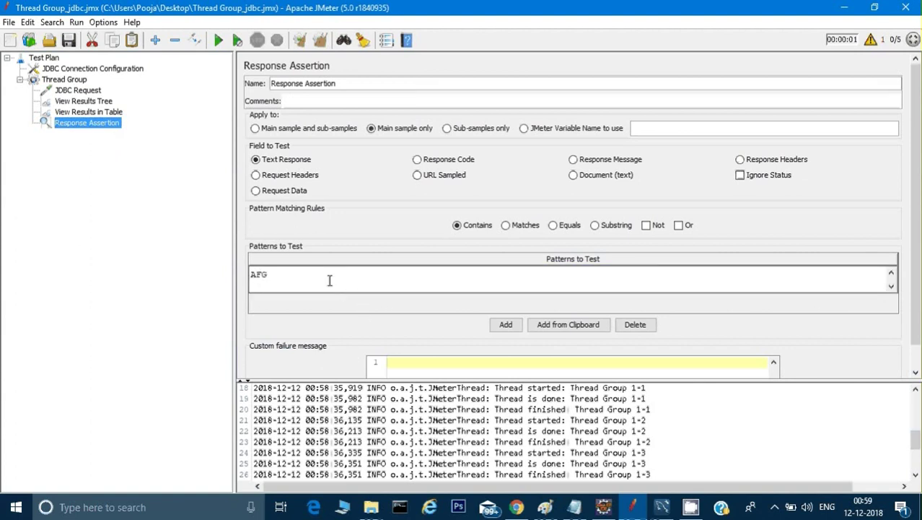
pyautogui.click(218, 256)
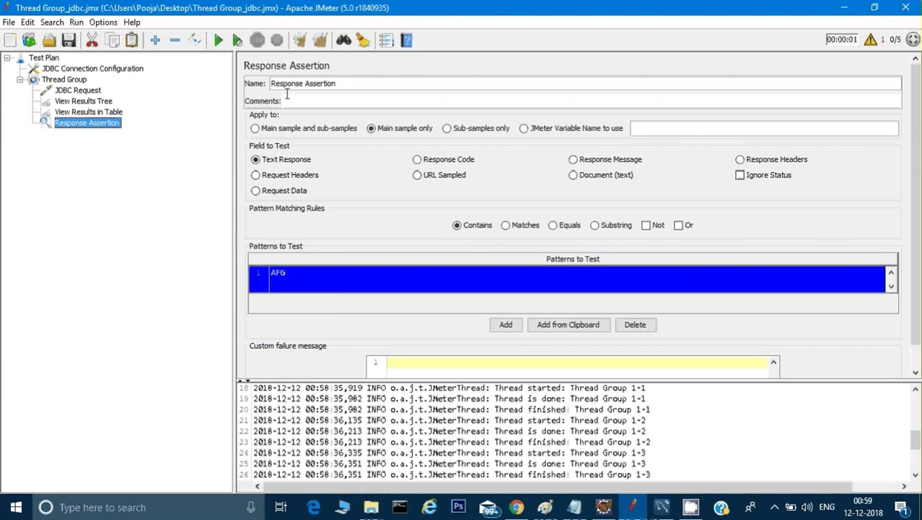
# Clear all previous results, rerun with Ctrl+R, and view the first result's response in View Results Tree
pyautogui.rightClick(670, 408)
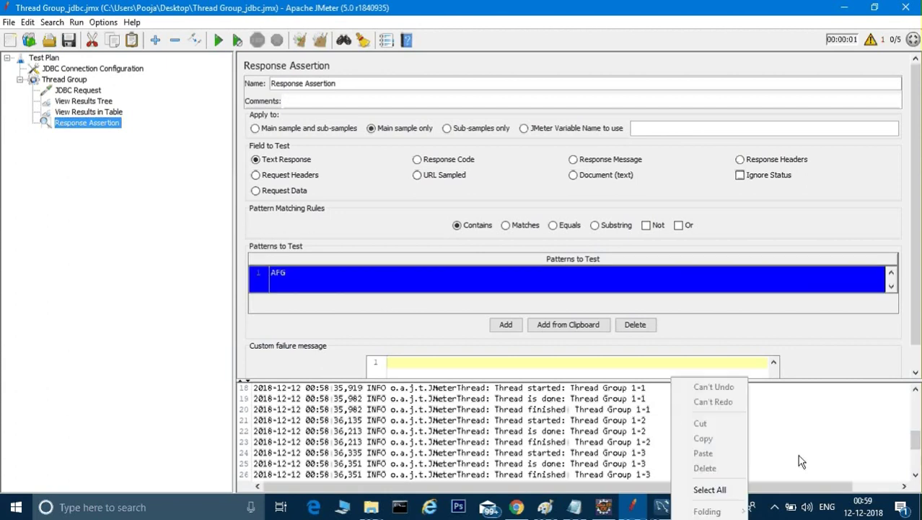
pyautogui.click(873, 435)
pyautogui.scroll(6, 872, 393)
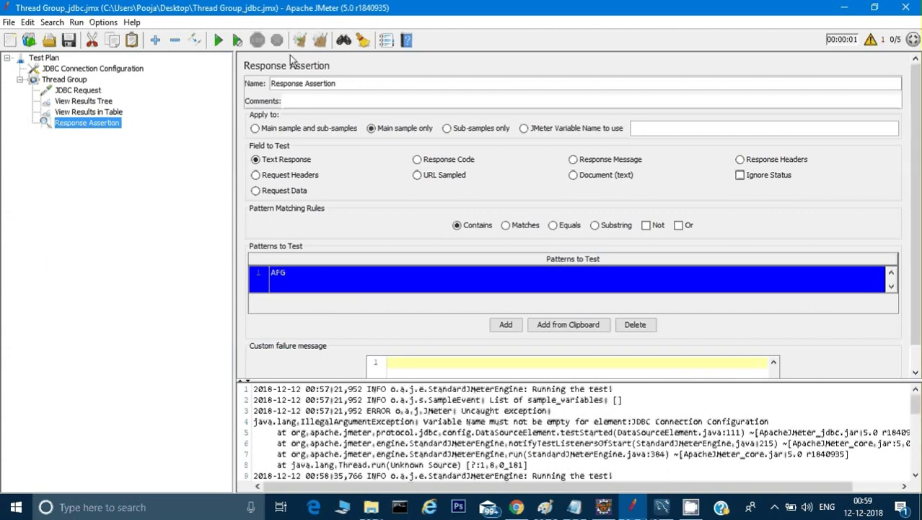
pyautogui.click(321, 40)
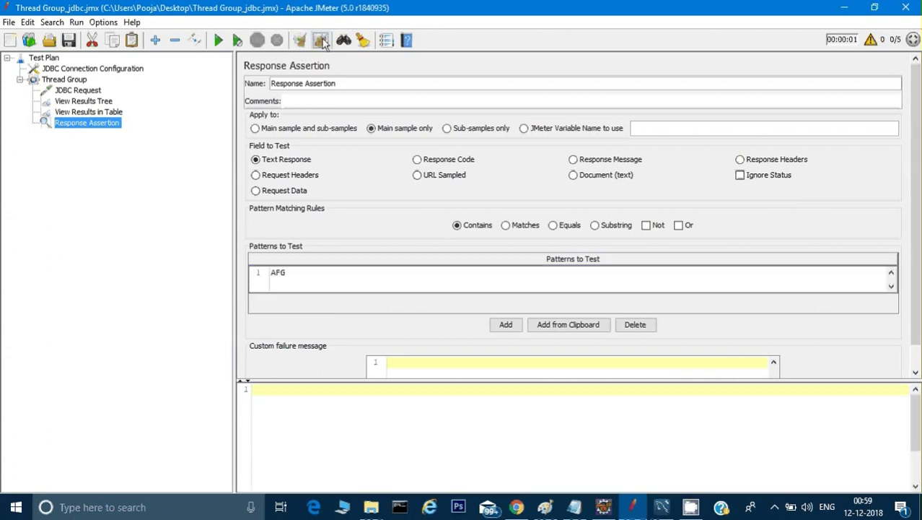
pyautogui.click(105, 102)
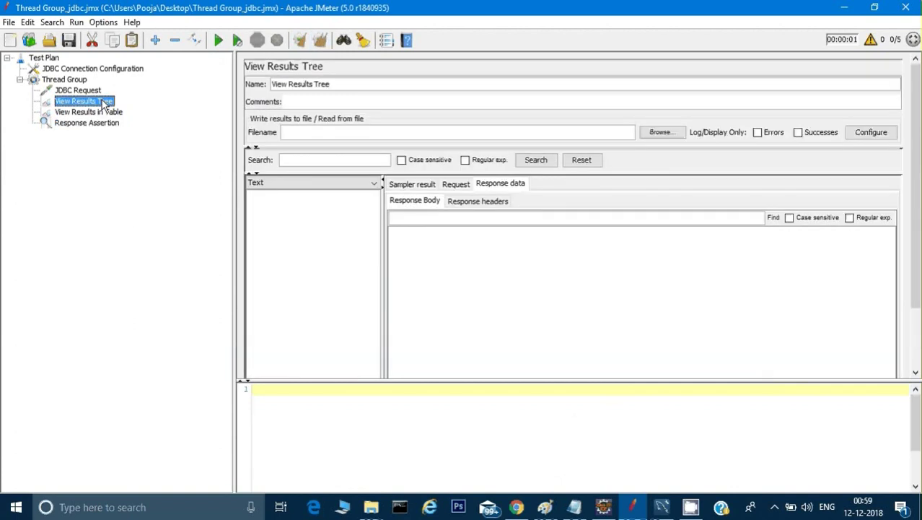
pyautogui.hotkey('ctrl', 'r')
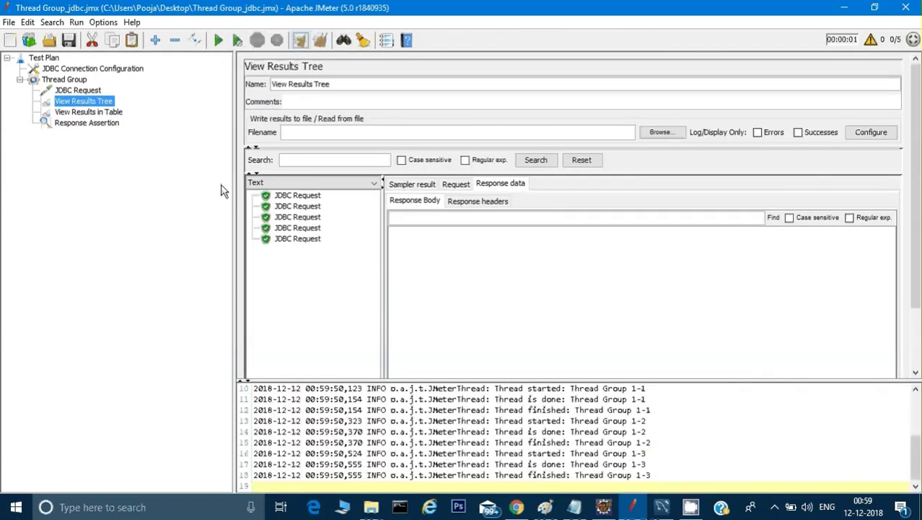
pyautogui.click(297, 196)
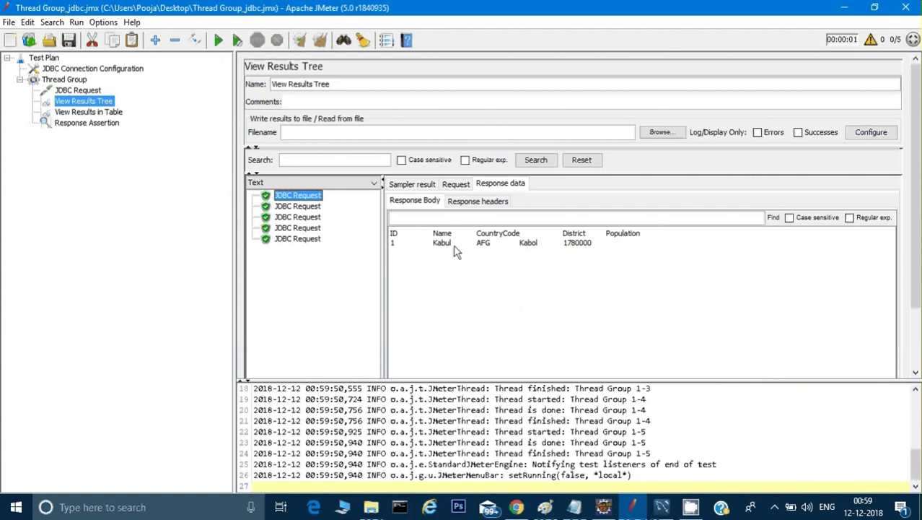
# Change the Response Assertion pattern from AFG to AFK
pyautogui.click(65, 123)
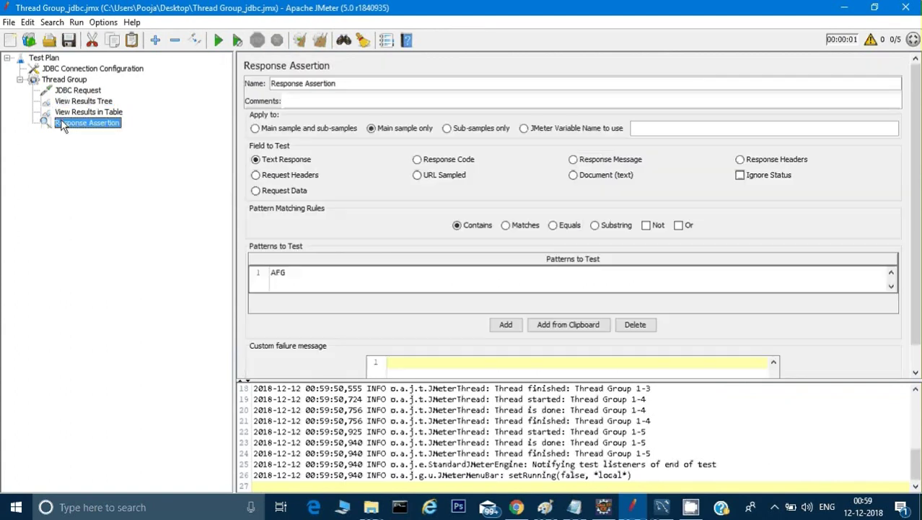
pyautogui.doubleClick(289, 272)
pyautogui.doubleClick(290, 271)
pyautogui.click(289, 271)
pyautogui.press('BackSpace')
pyautogui.write('N')
pyautogui.click(112, 221)
# Clear the log output and rerun the test plan
pyautogui.click(75, 91)
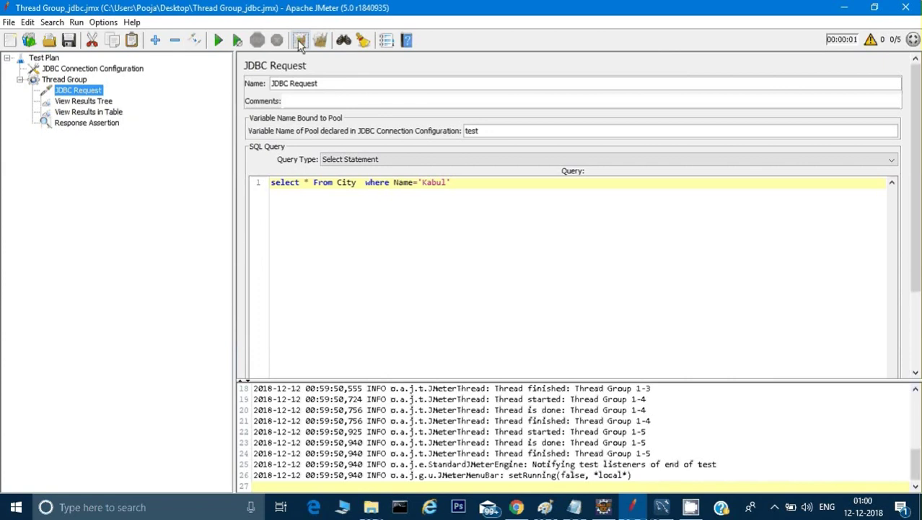
pyautogui.click(301, 42)
pyautogui.click(218, 40)
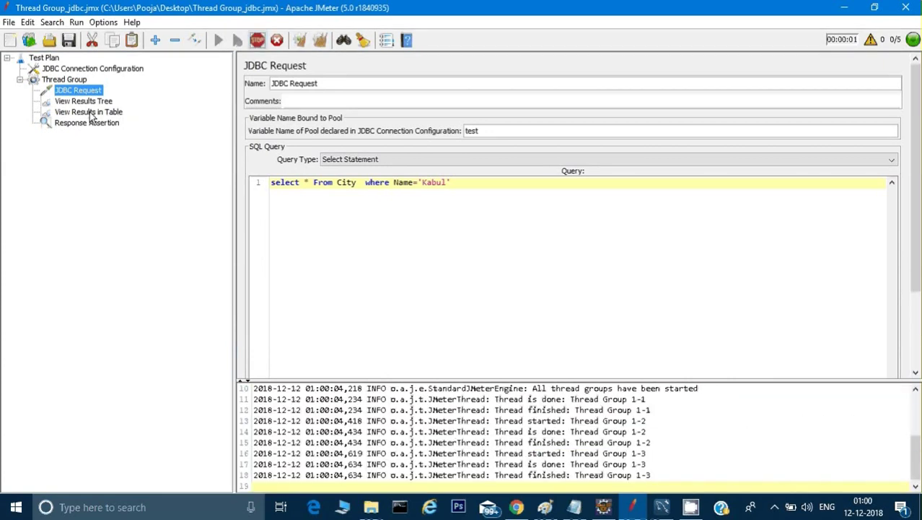
# Inspect the failed results and the fifth request's assertion failure expecting AFK
pyautogui.click(90, 112)
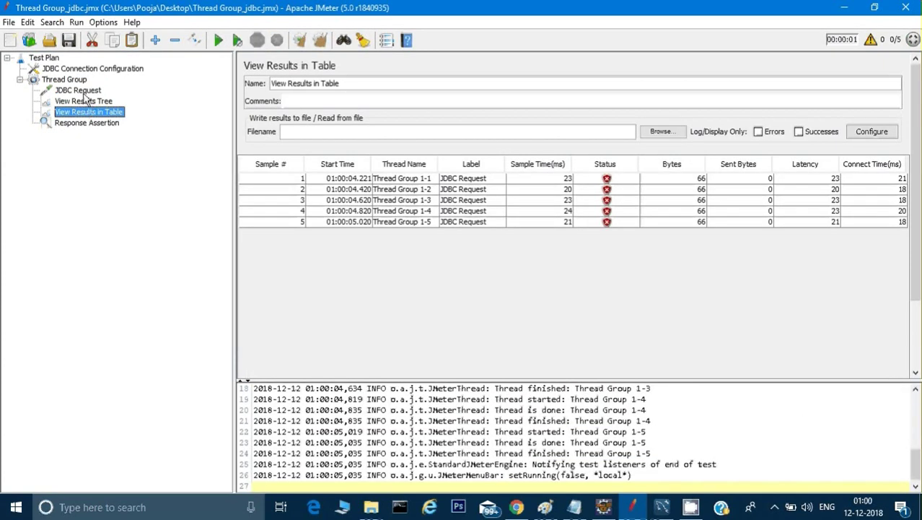
pyautogui.click(78, 90)
pyautogui.click(81, 101)
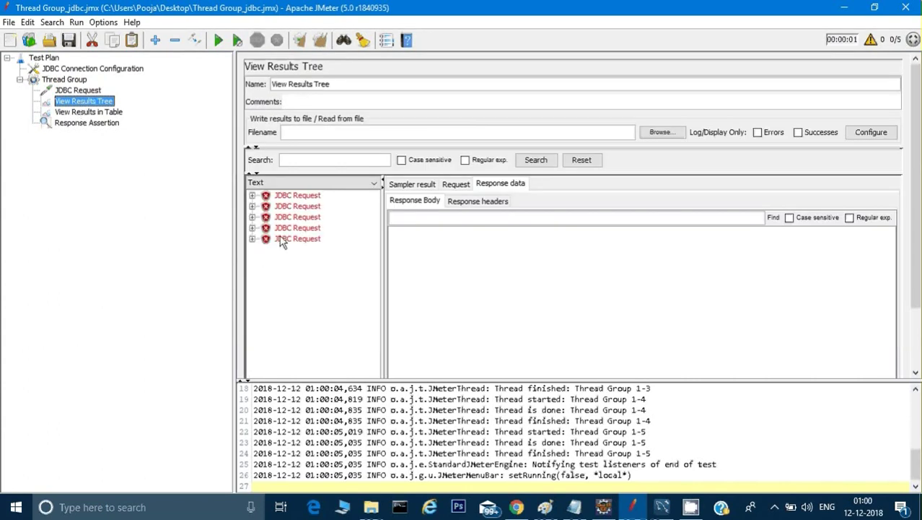
pyautogui.click(283, 240)
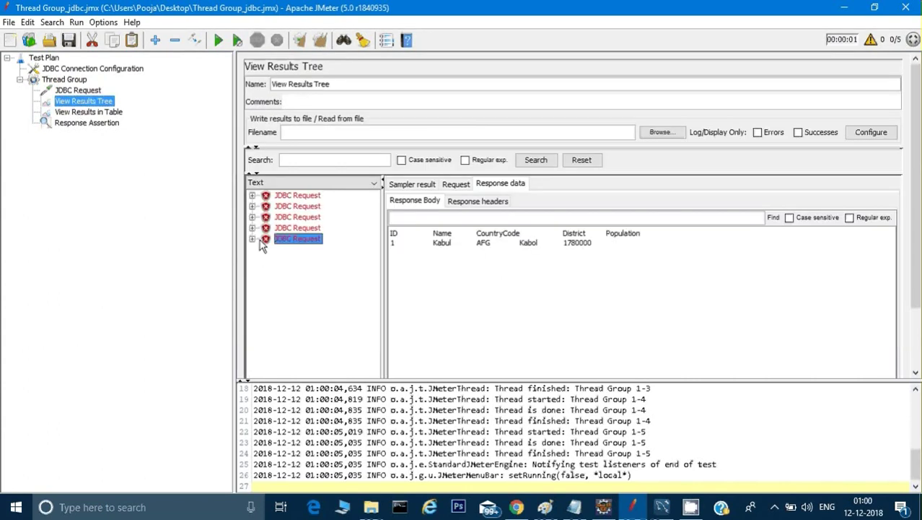
pyautogui.click(254, 239)
pyautogui.click(306, 253)
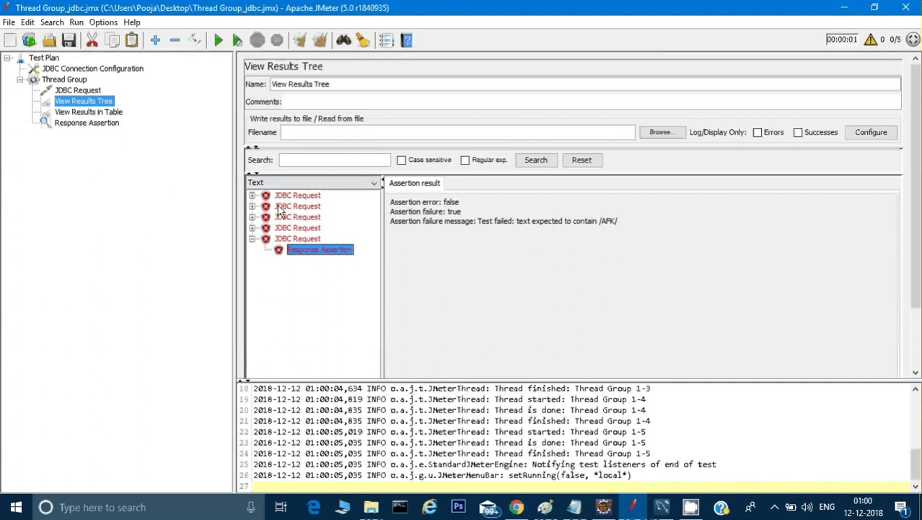
# Review the first failed result's SQL request and response data
pyautogui.click(282, 196)
pyautogui.click(456, 184)
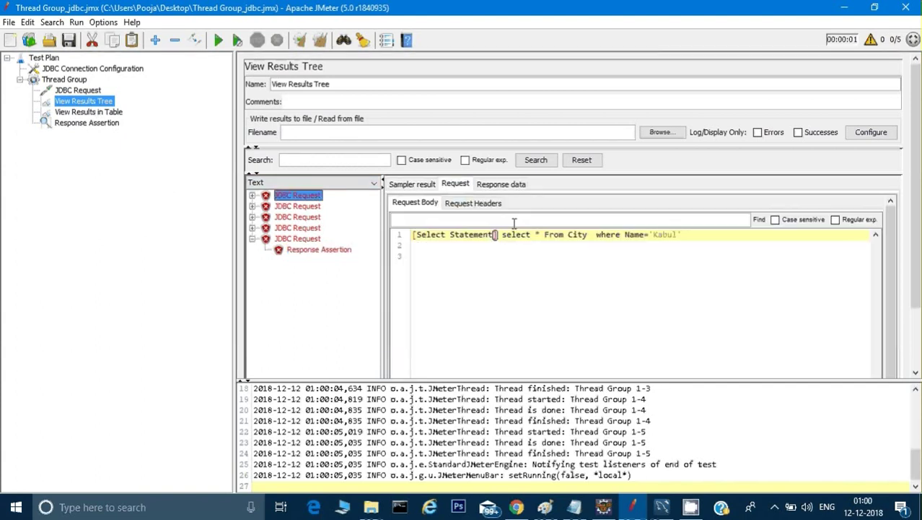
pyautogui.click(478, 186)
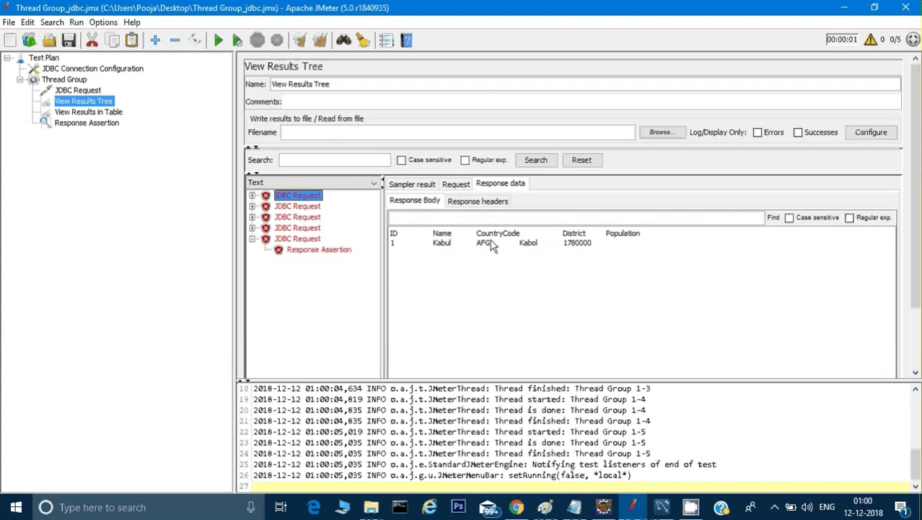
# Revert the Response Assertion pattern from AFK back to AFG
pyautogui.click(92, 123)
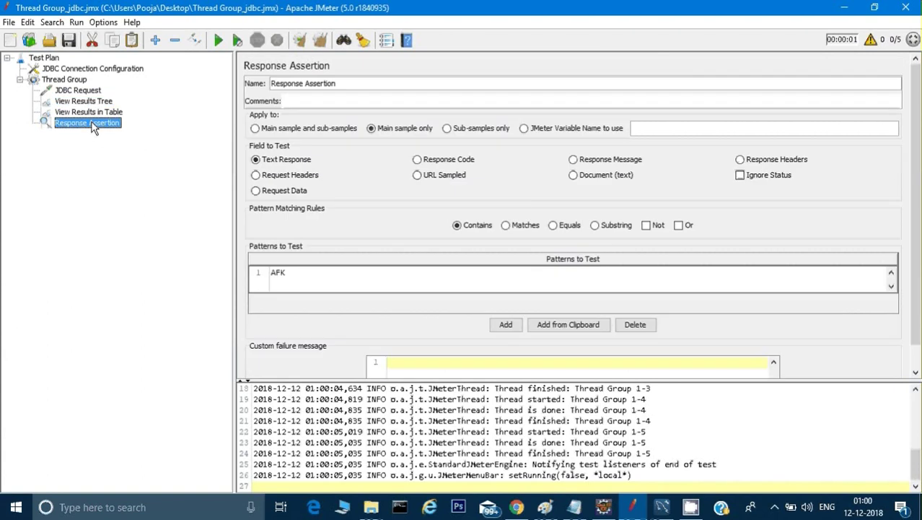
pyautogui.doubleClick(303, 272)
pyautogui.press('BackSpace')
pyautogui.write('G')
pyautogui.click(93, 112)
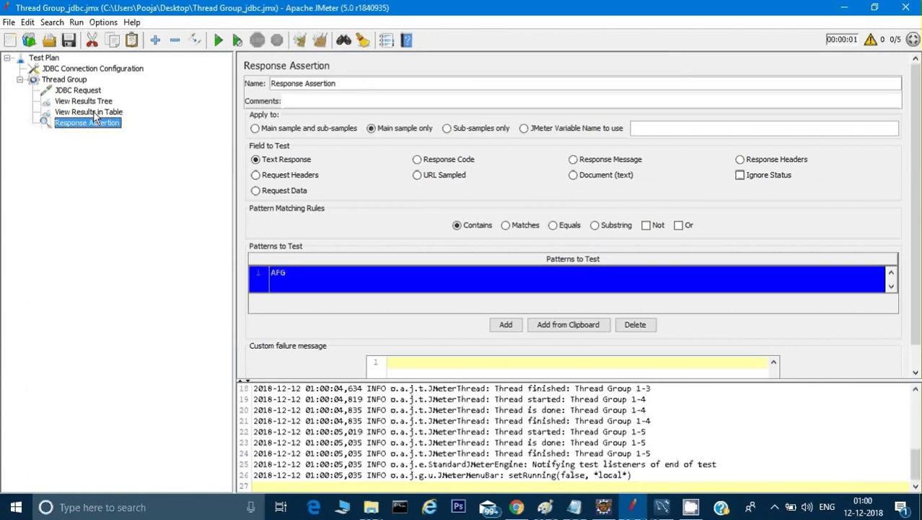
# Review the JDBC Request query and Thread Group settings, hiding the log panel
pyautogui.click(91, 101)
pyautogui.click(83, 90)
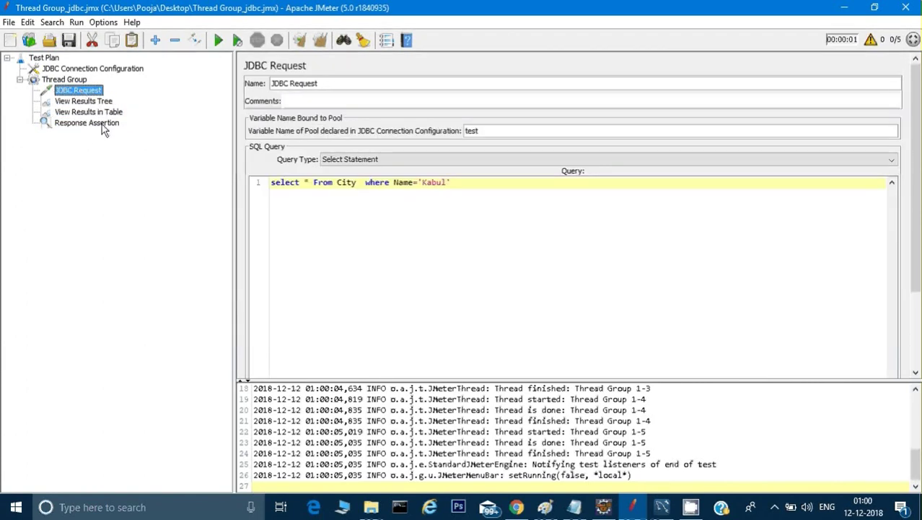
pyautogui.click(65, 82)
pyautogui.click(66, 92)
pyautogui.click(66, 80)
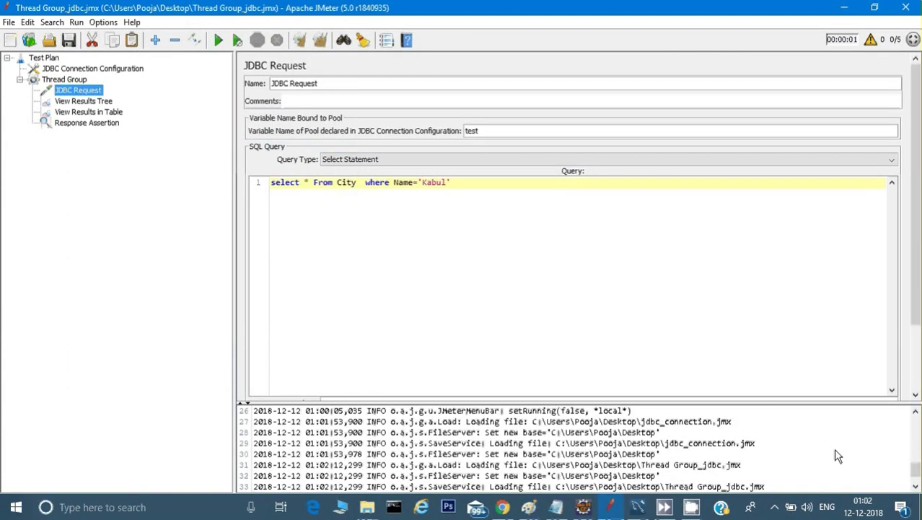
pyautogui.click(75, 92)
pyautogui.click(871, 39)
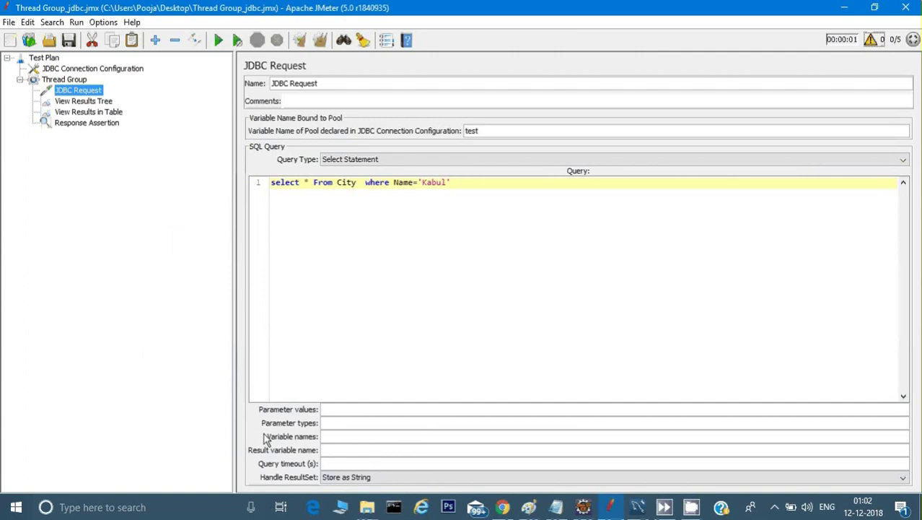
pyautogui.click(341, 437)
pyautogui.click(88, 101)
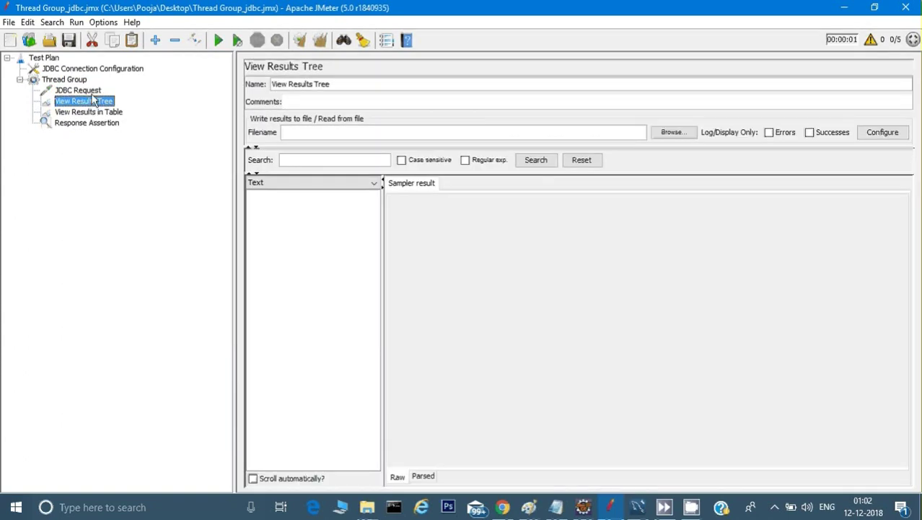
# Run the test and check the first result's SQL request and Kabul response row
pyautogui.click(90, 92)
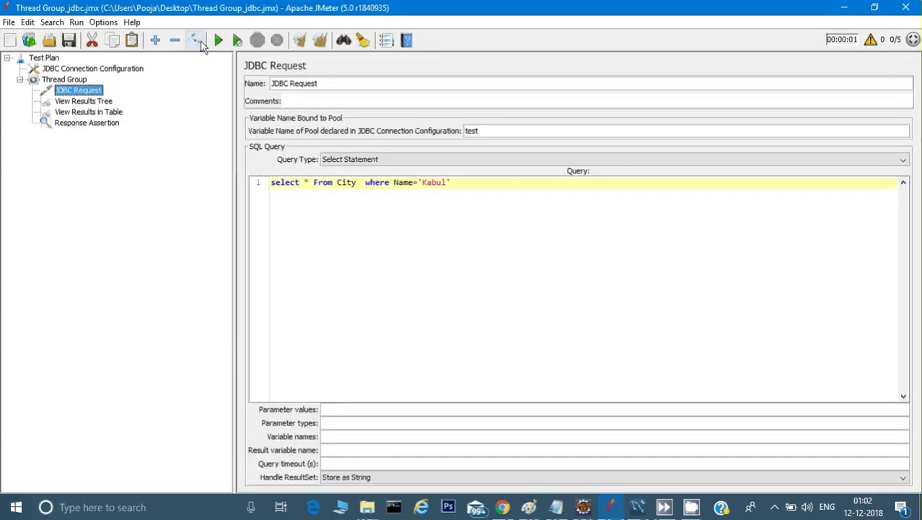
pyautogui.click(218, 40)
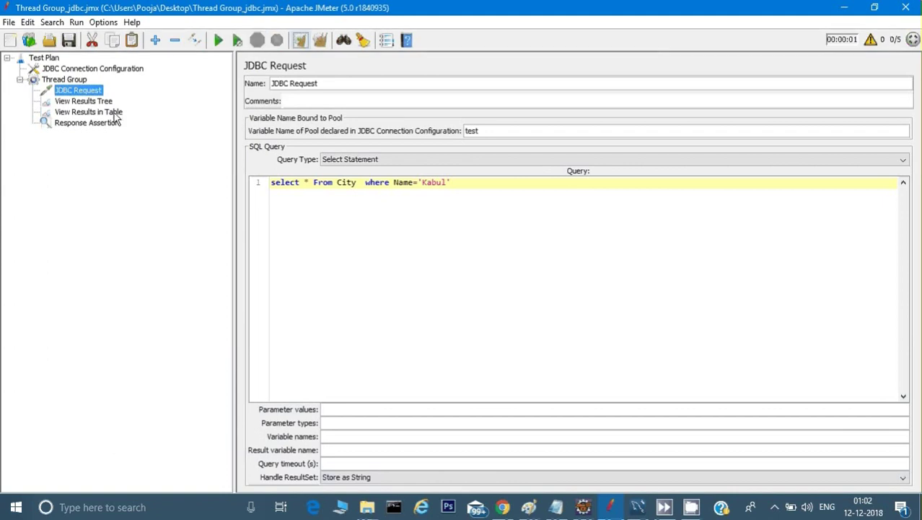
pyautogui.click(92, 102)
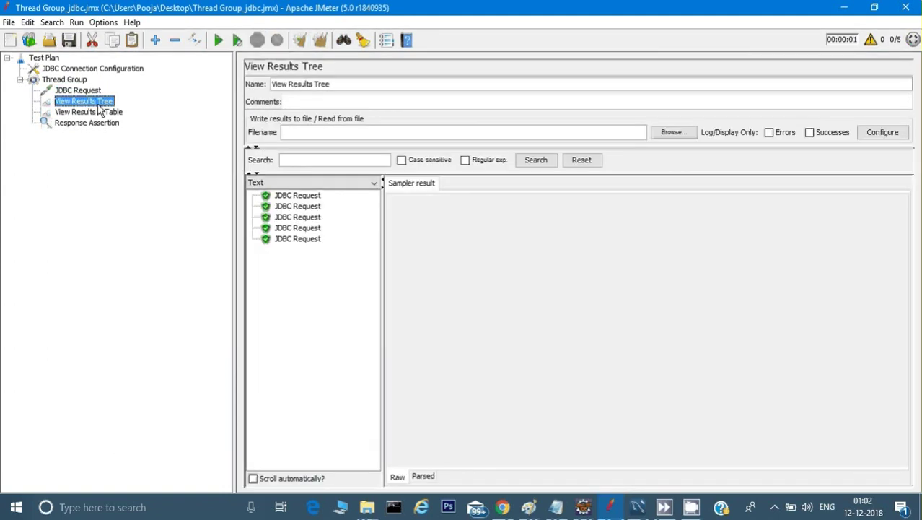
pyautogui.click(297, 195)
pyautogui.click(461, 185)
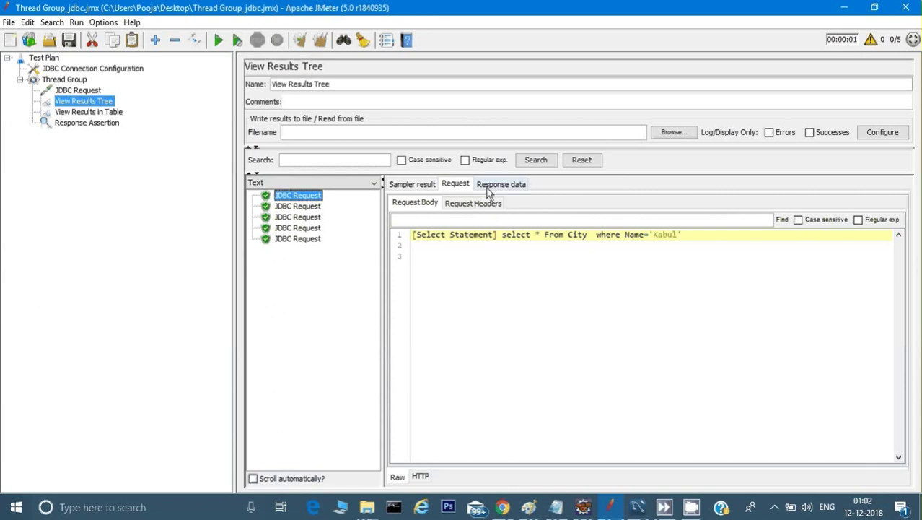
pyautogui.click(486, 184)
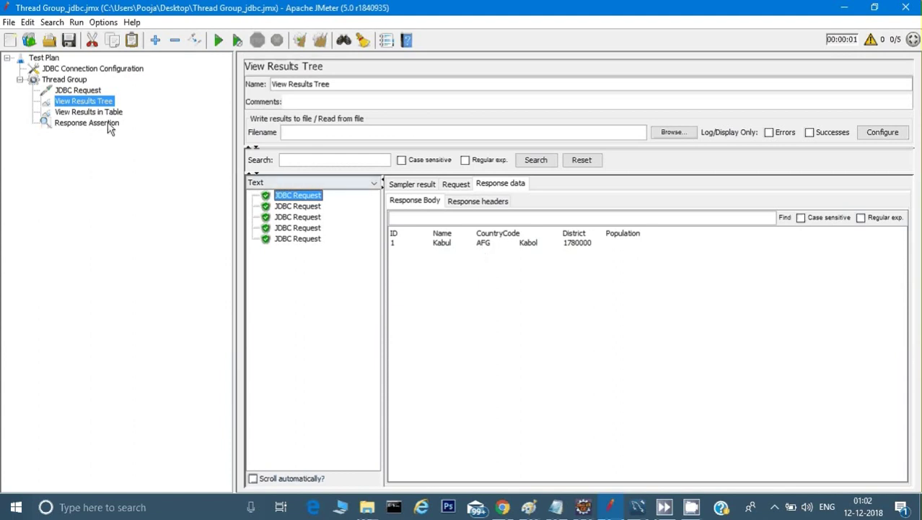
# Set the JDBC Request's Variable names field to ,,col3
pyautogui.click(84, 90)
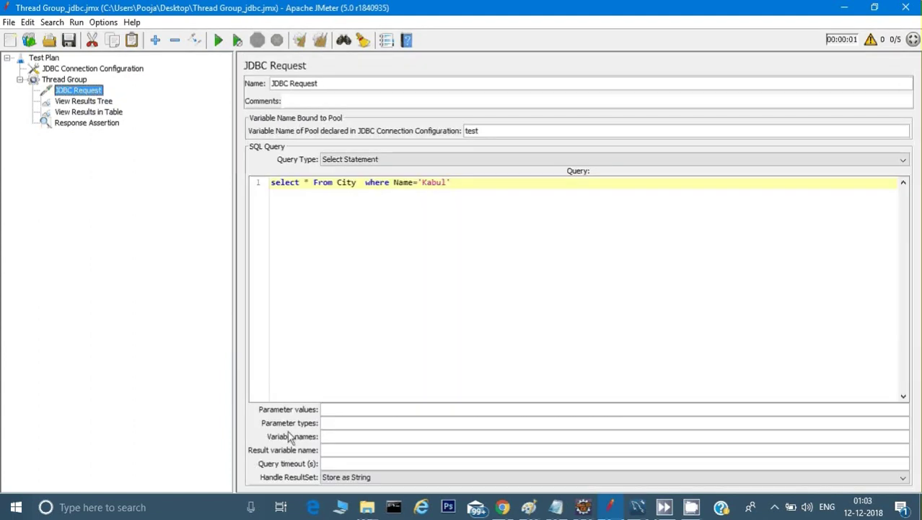
pyautogui.click(344, 439)
pyautogui.write(',,col3')
# Make the Response Assertion test the JMeter variable col3_1
pyautogui.click(92, 127)
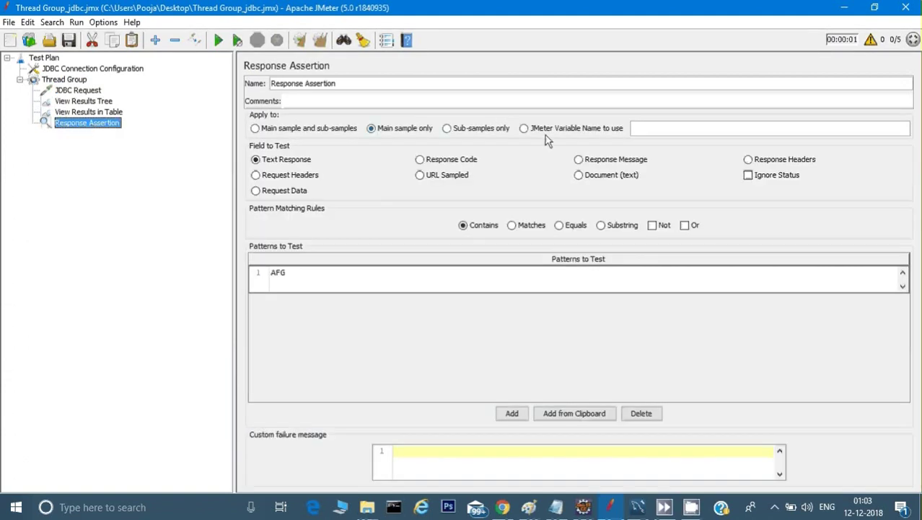
pyautogui.click(647, 125)
pyautogui.write('col3')
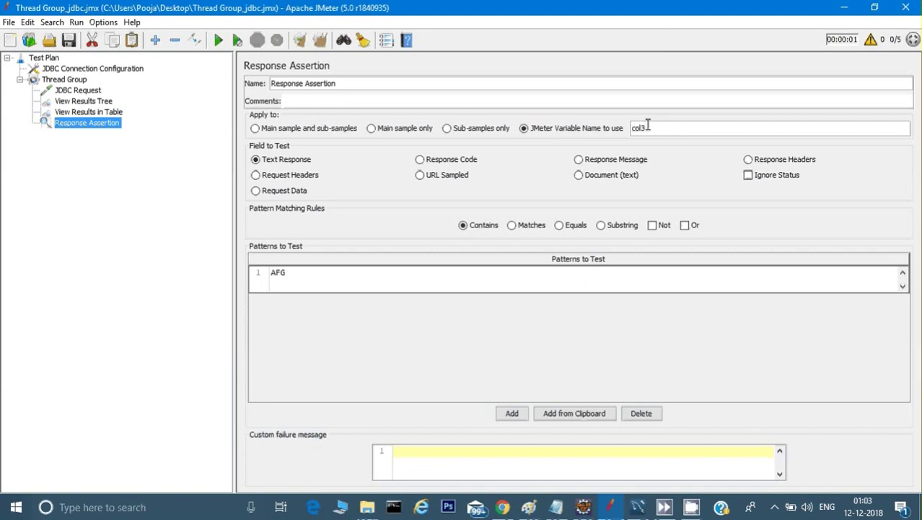
pyautogui.write('_1')
pyautogui.press('BackSpace')
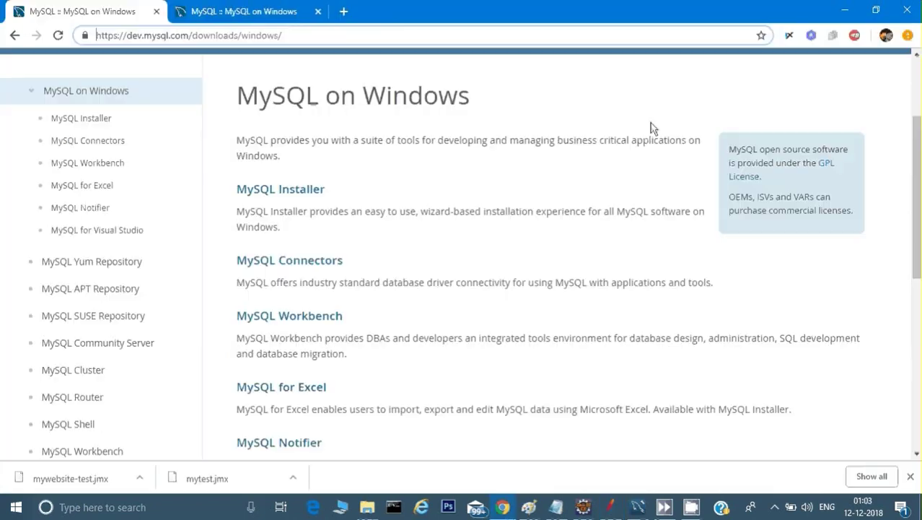
pyautogui.write('1')
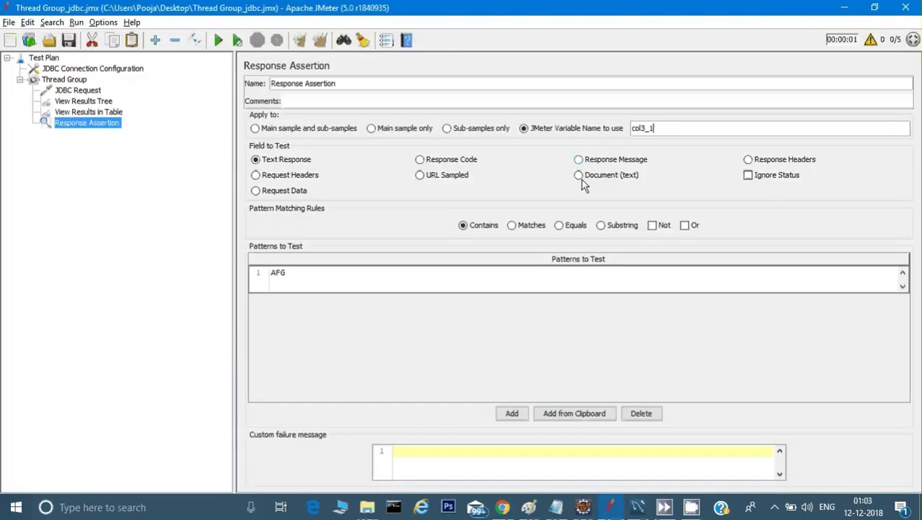
# Clear the previous results and rerun the test plan
pyautogui.click(75, 91)
pyautogui.click(109, 105)
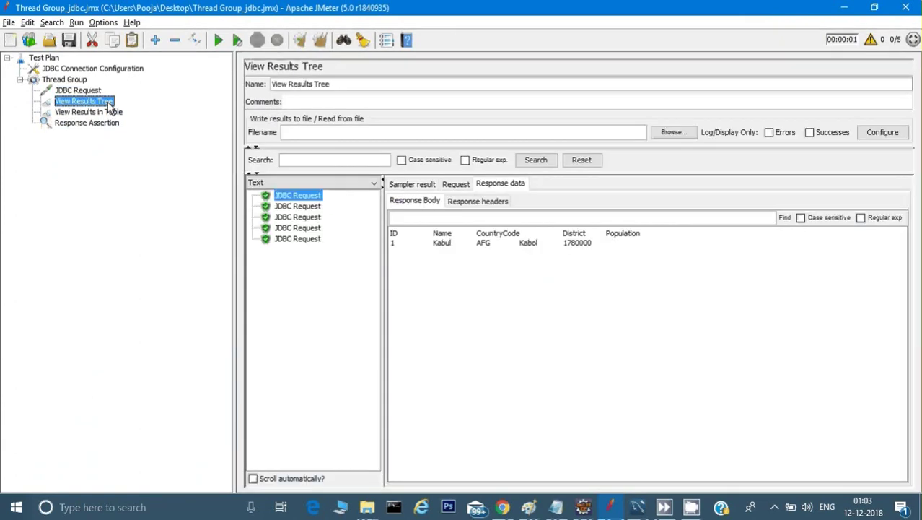
pyautogui.click(321, 40)
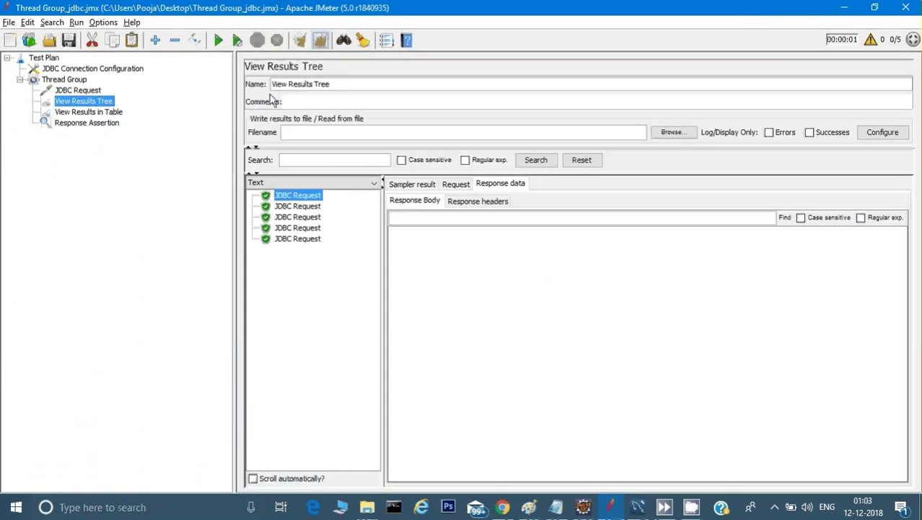
pyautogui.click(220, 41)
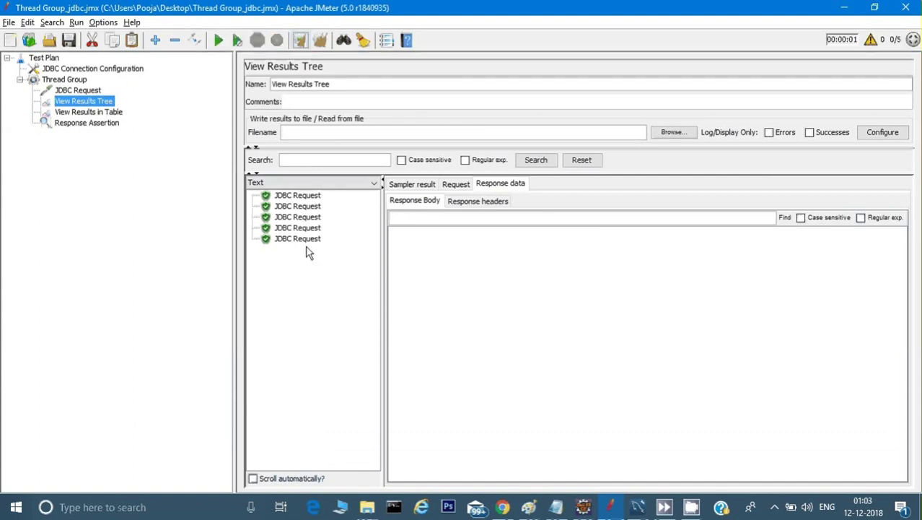
# Edit the Response Assertion's variable name field
pyautogui.click(85, 123)
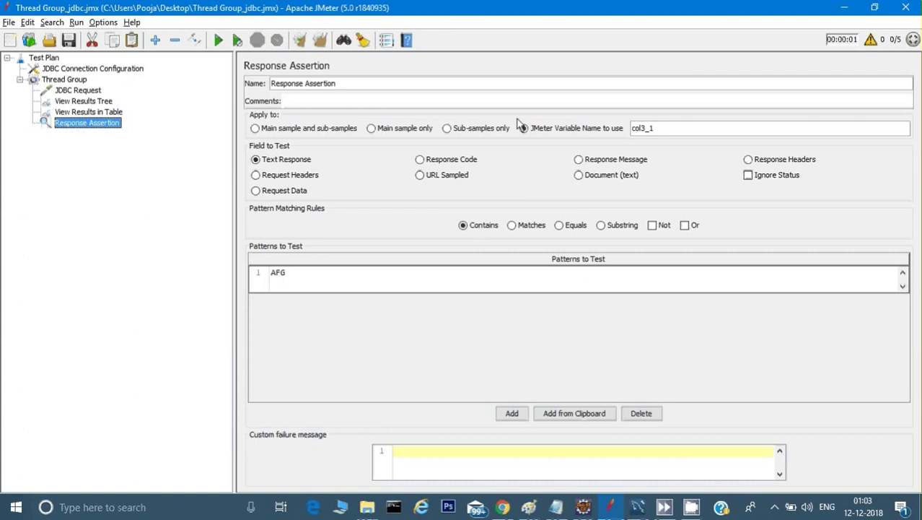
pyautogui.click(668, 132)
pyautogui.click(79, 90)
# Run the test and read the failing assertion's 'Response was null' message
pyautogui.click(218, 41)
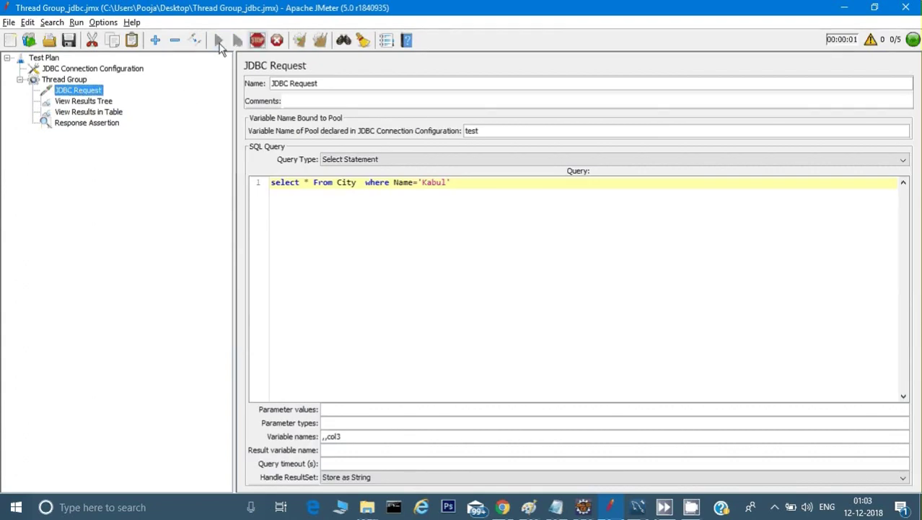
pyautogui.click(98, 105)
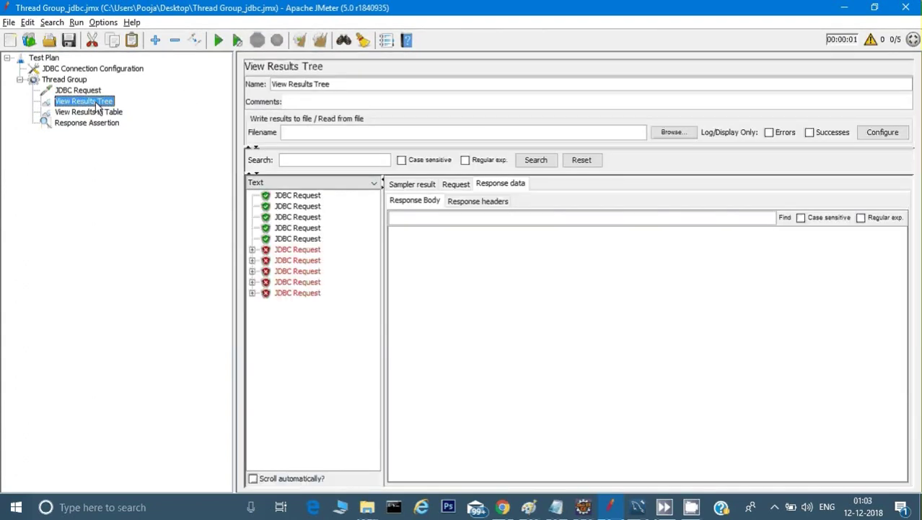
pyautogui.click(269, 249)
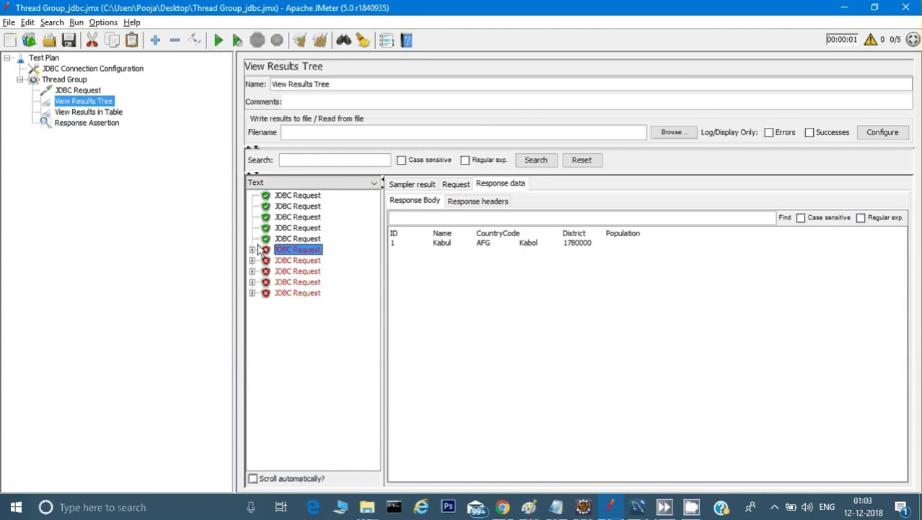
pyautogui.click(252, 249)
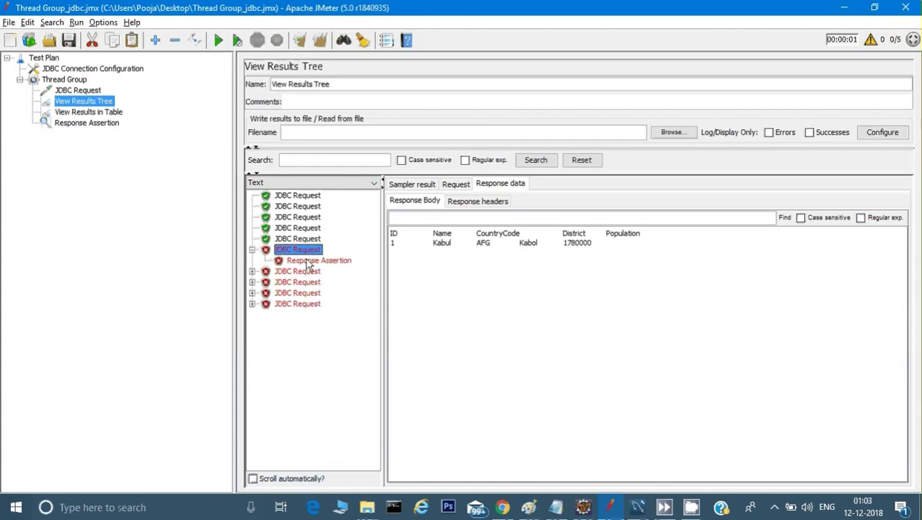
pyautogui.click(309, 261)
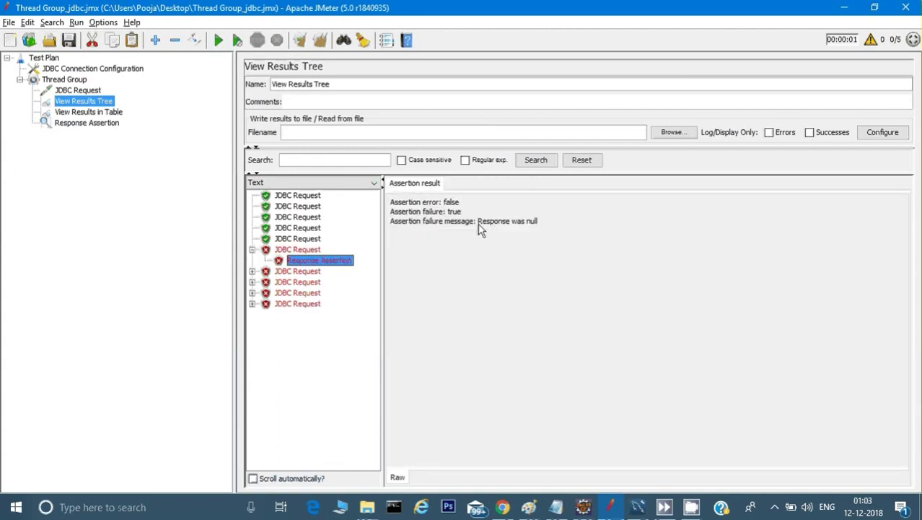
pyautogui.moveTo(494, 221); pyautogui.dragTo(535, 223)
pyautogui.moveTo(535, 225); pyautogui.dragTo(551, 226)
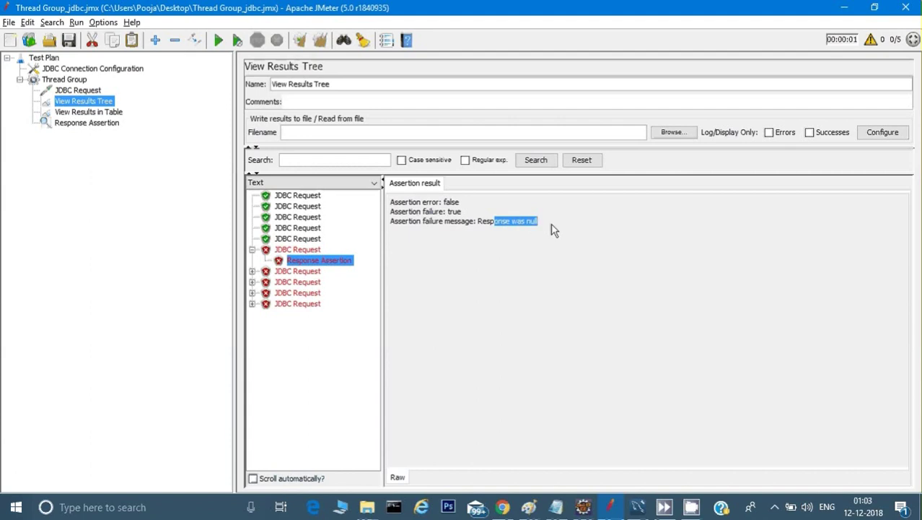
pyautogui.click(539, 225)
# Check the assertion's col3_2 variable name, then view the Thread Group settings
pyautogui.click(67, 129)
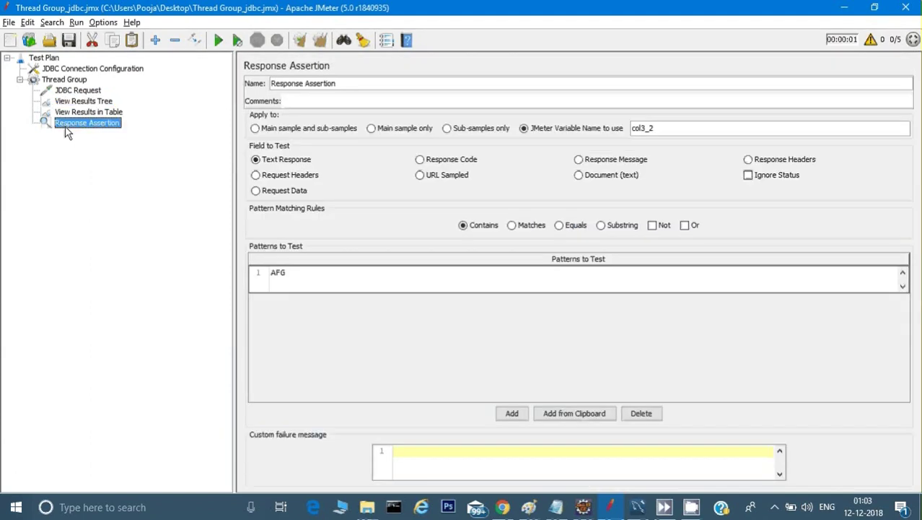
pyautogui.moveTo(654, 128); pyautogui.dragTo(632, 129)
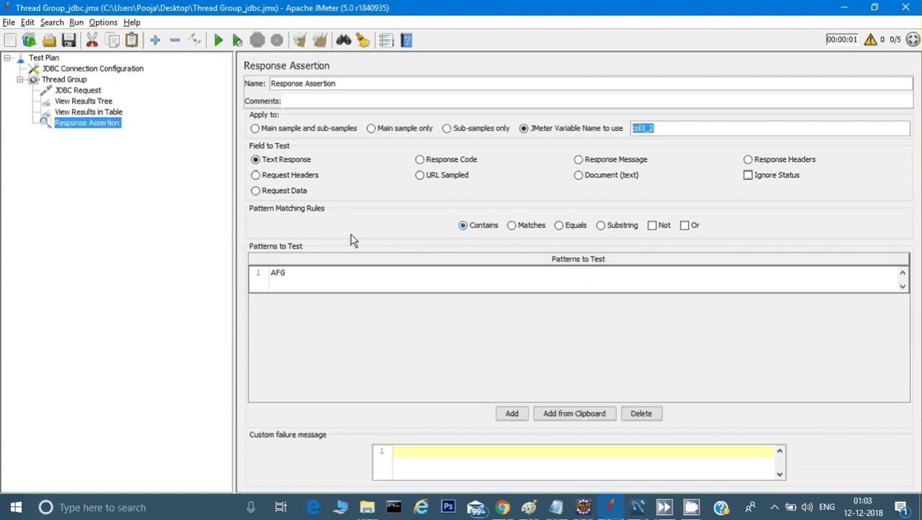
pyautogui.click(70, 91)
pyautogui.click(62, 82)
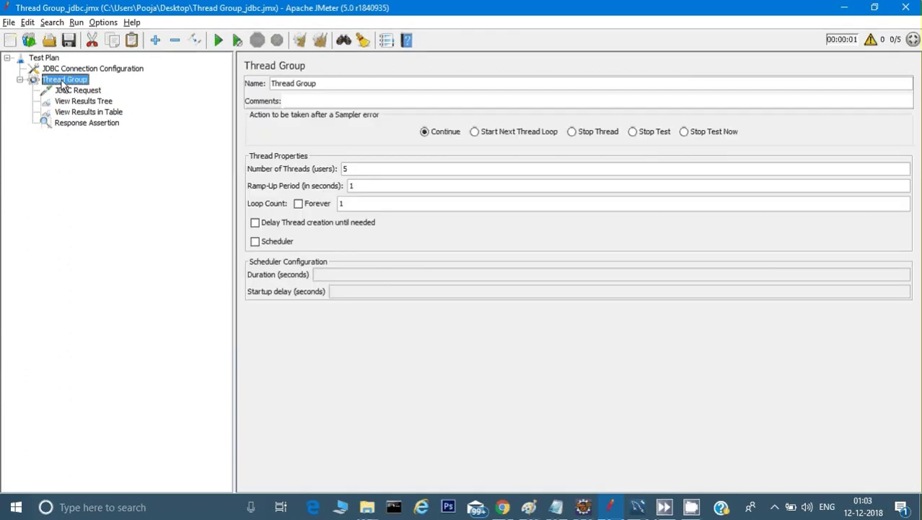